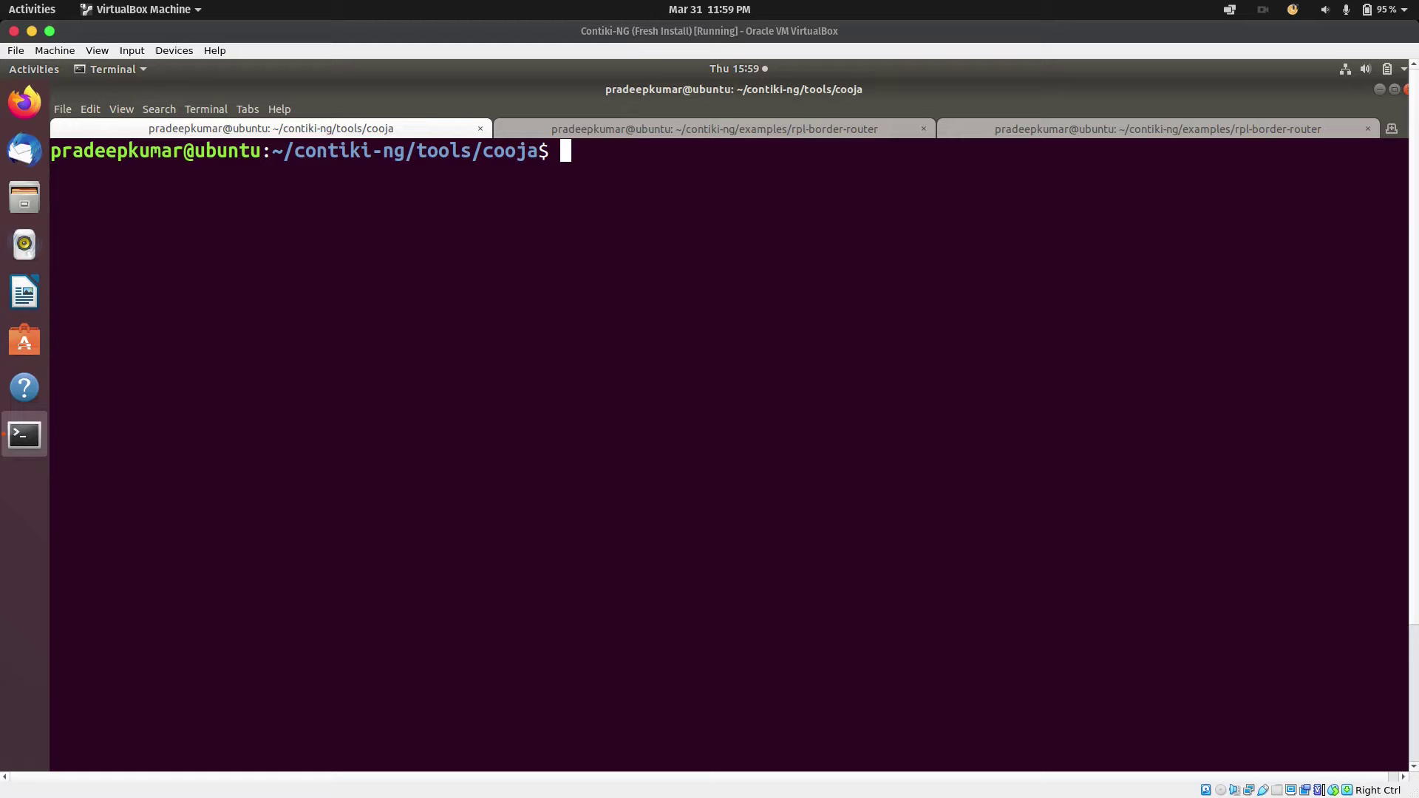
Step: Launch the Cooja simulator by running sudo ant run in the cooja directory and enter the sudo password
text(sd)
key(BackSpace)
text(udo)
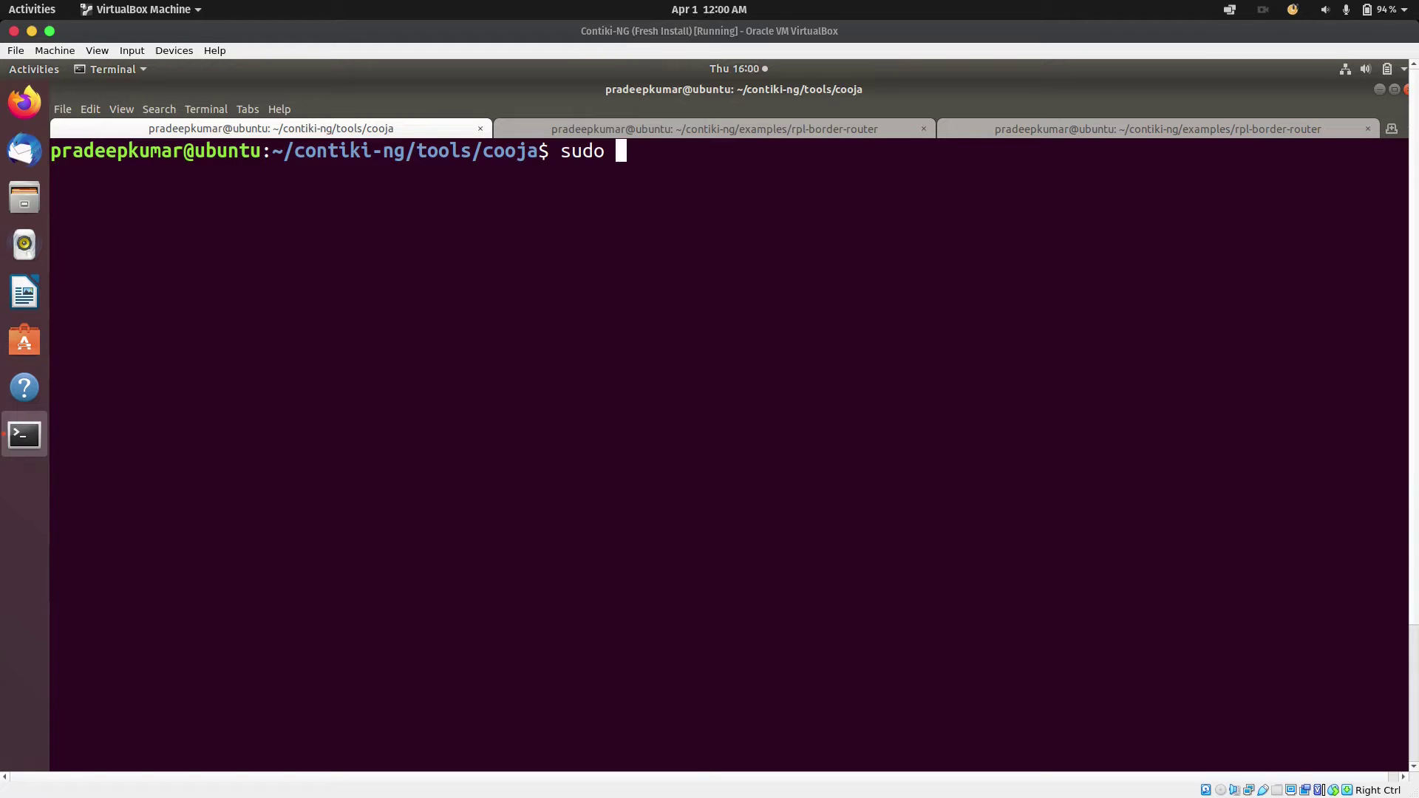
text(ant run)
key(Return)
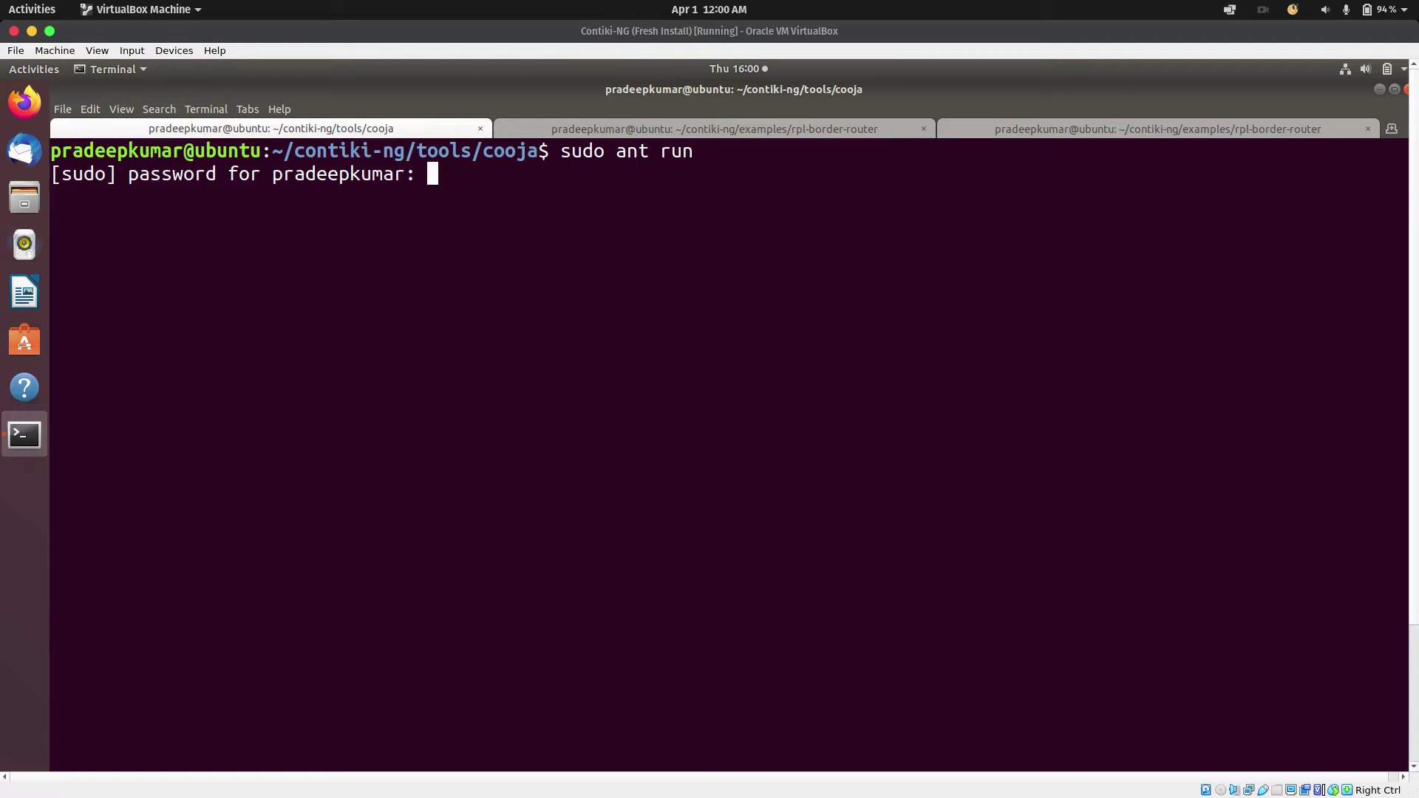
key(Return)
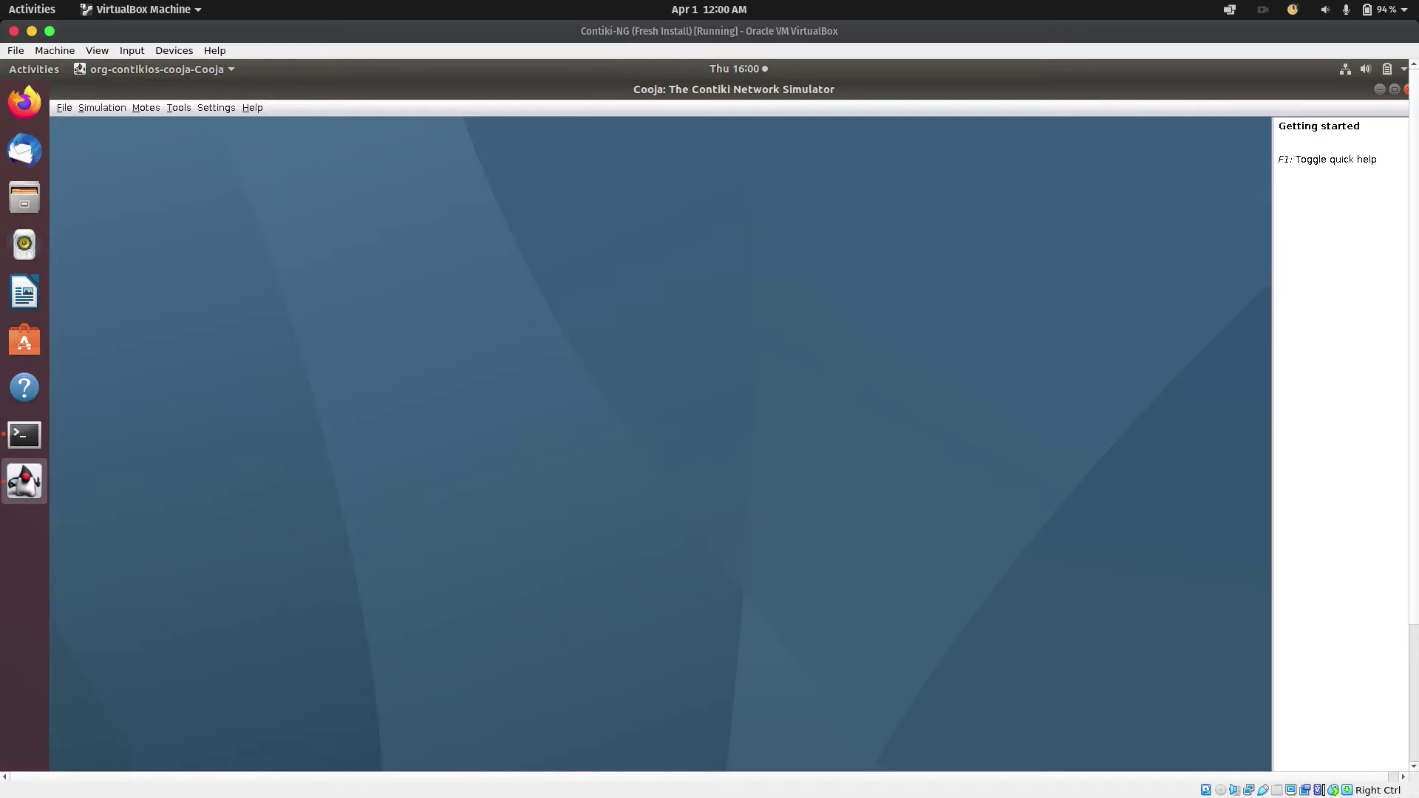
Step: Create a new simulation named Border_Router, keeping the default radio medium, startup delay and random seed
key(alt+f)
key(Down)
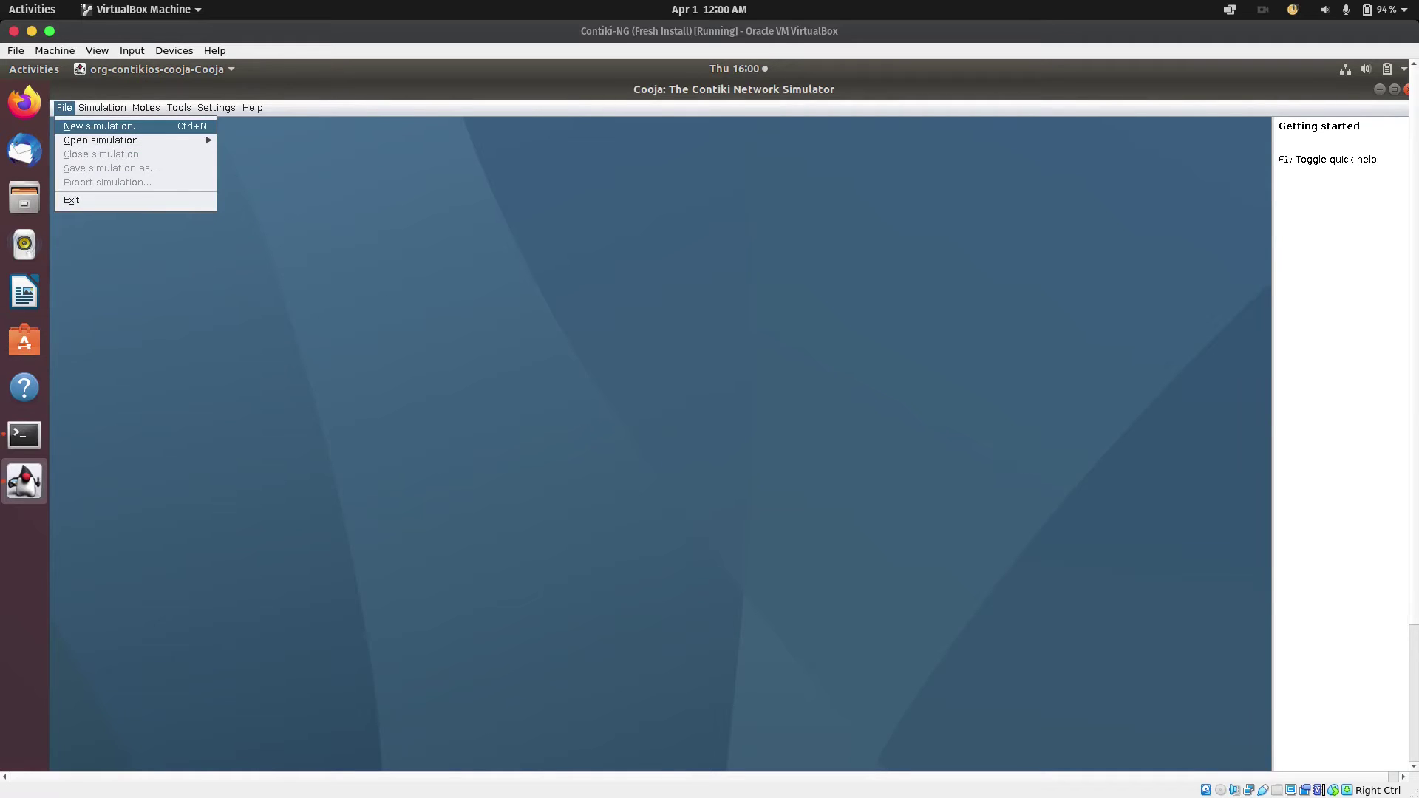
key(Return)
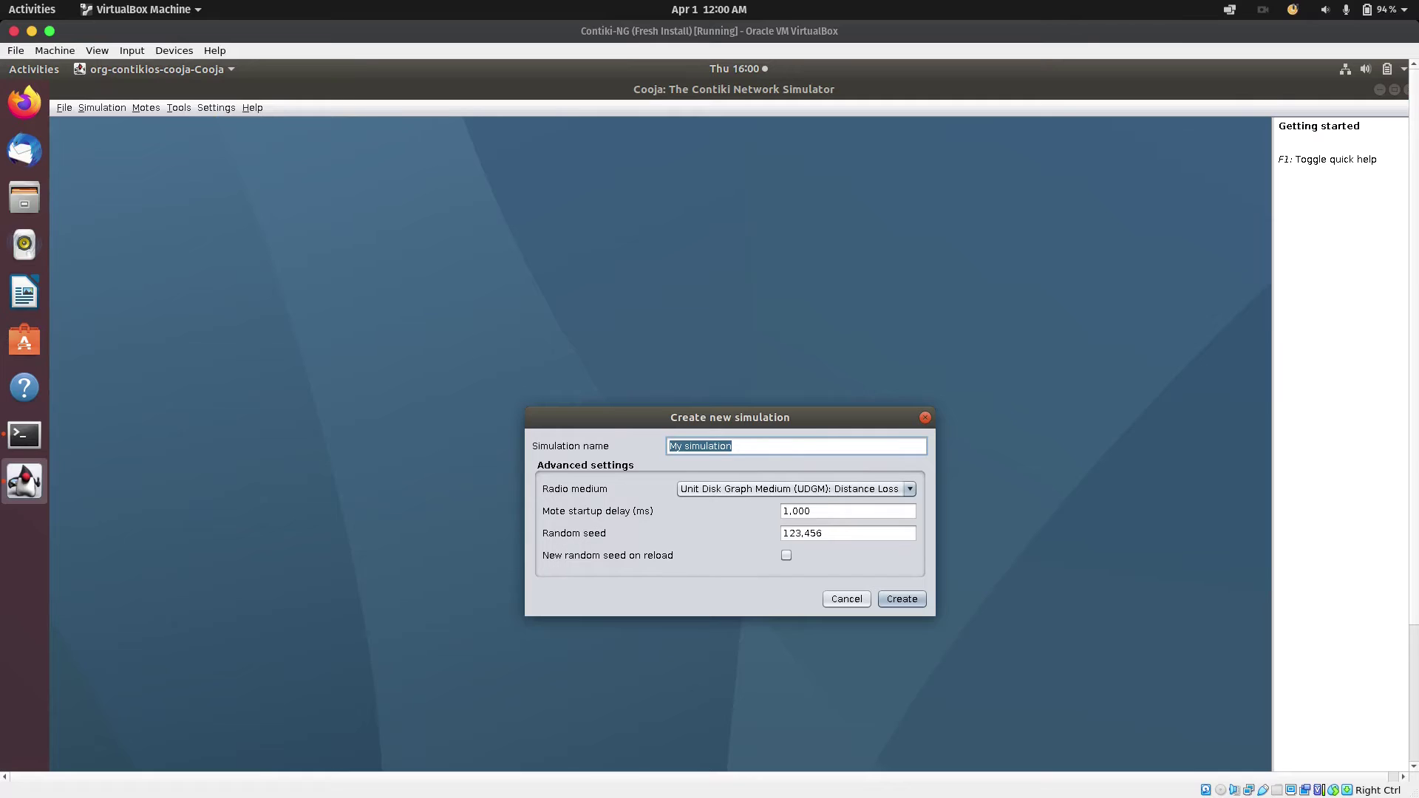
key(End)
key(BackSpace)
key(BackSpace)
key(BackSpace)
key(BackSpace)
key(BackSpace)
key(BackSpace)
key(BackSpace)
key(BackSpace)
key(BackSpace)
key(BackSpace)
key(BackSpace)
key(BackSpace)
key(BackSpace)
text(Border_Router)
click(902, 599)
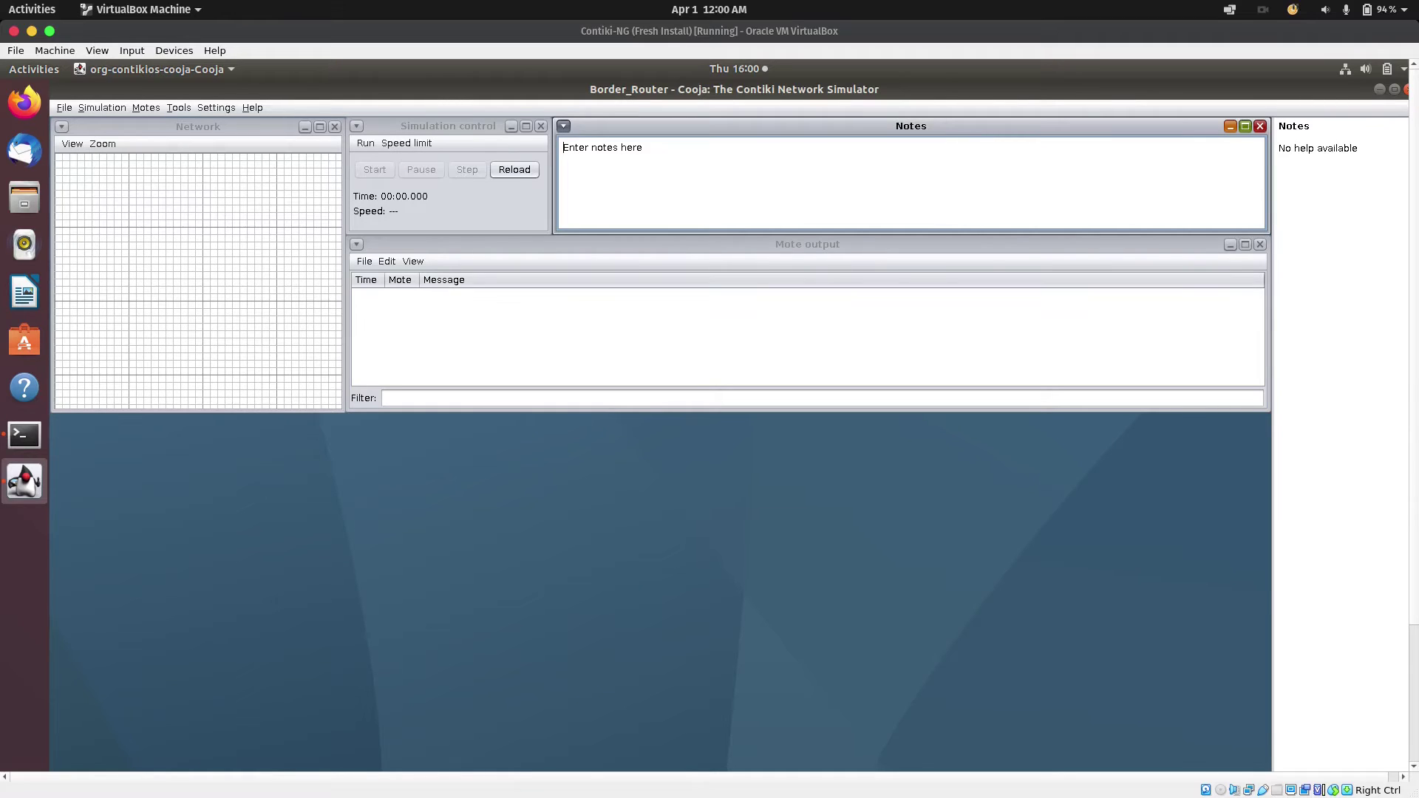
Step: Start creating a new Sky mote type for the simulation
click(145, 108)
mouse_move(163, 126)
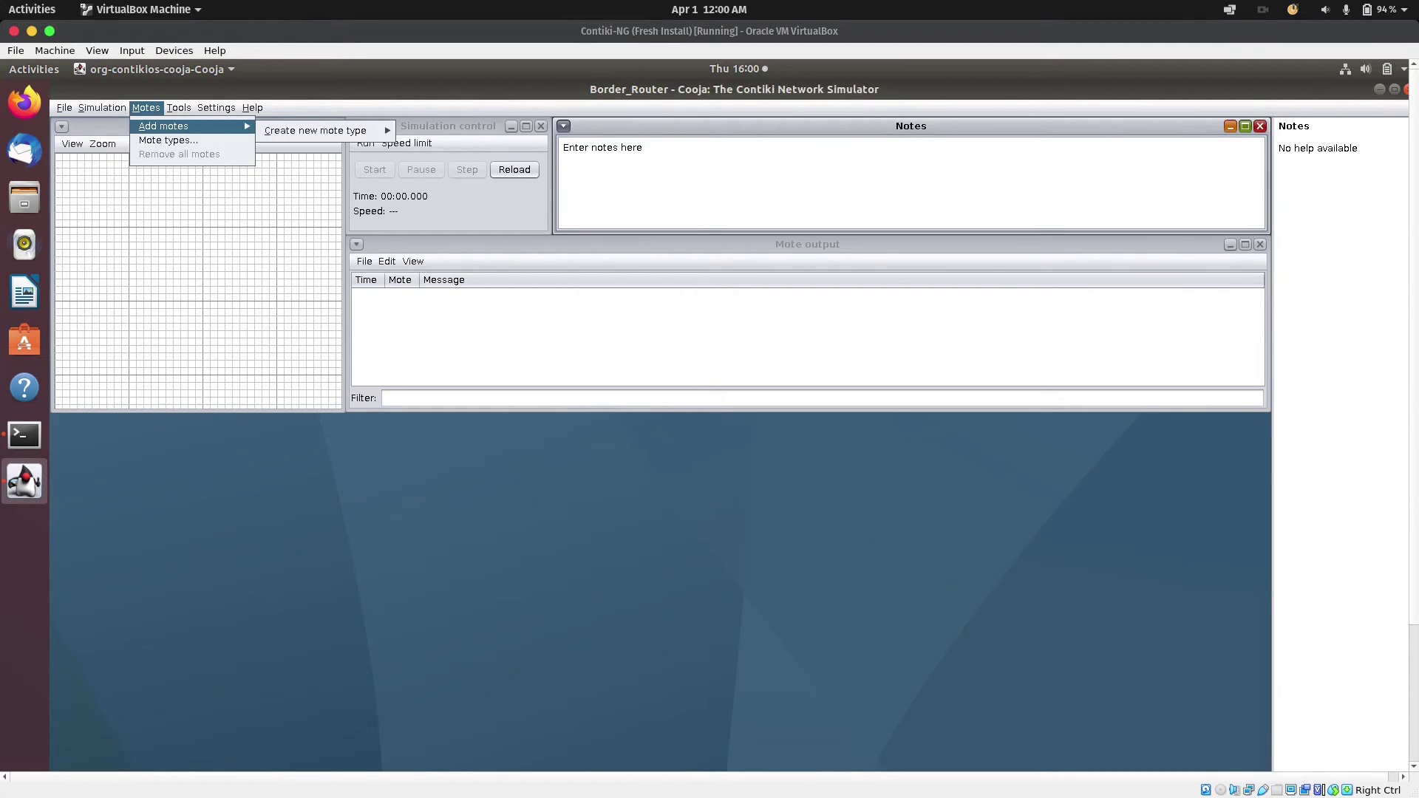
key(Down)
key(Down)
key(Down)
key(Down)
key(Down)
key(Down)
key(Down)
key(Down)
key(Down)
key(Down)
key(Down)
key(Down)
key(Down)
key(Down)
key(Down)
key(Down)
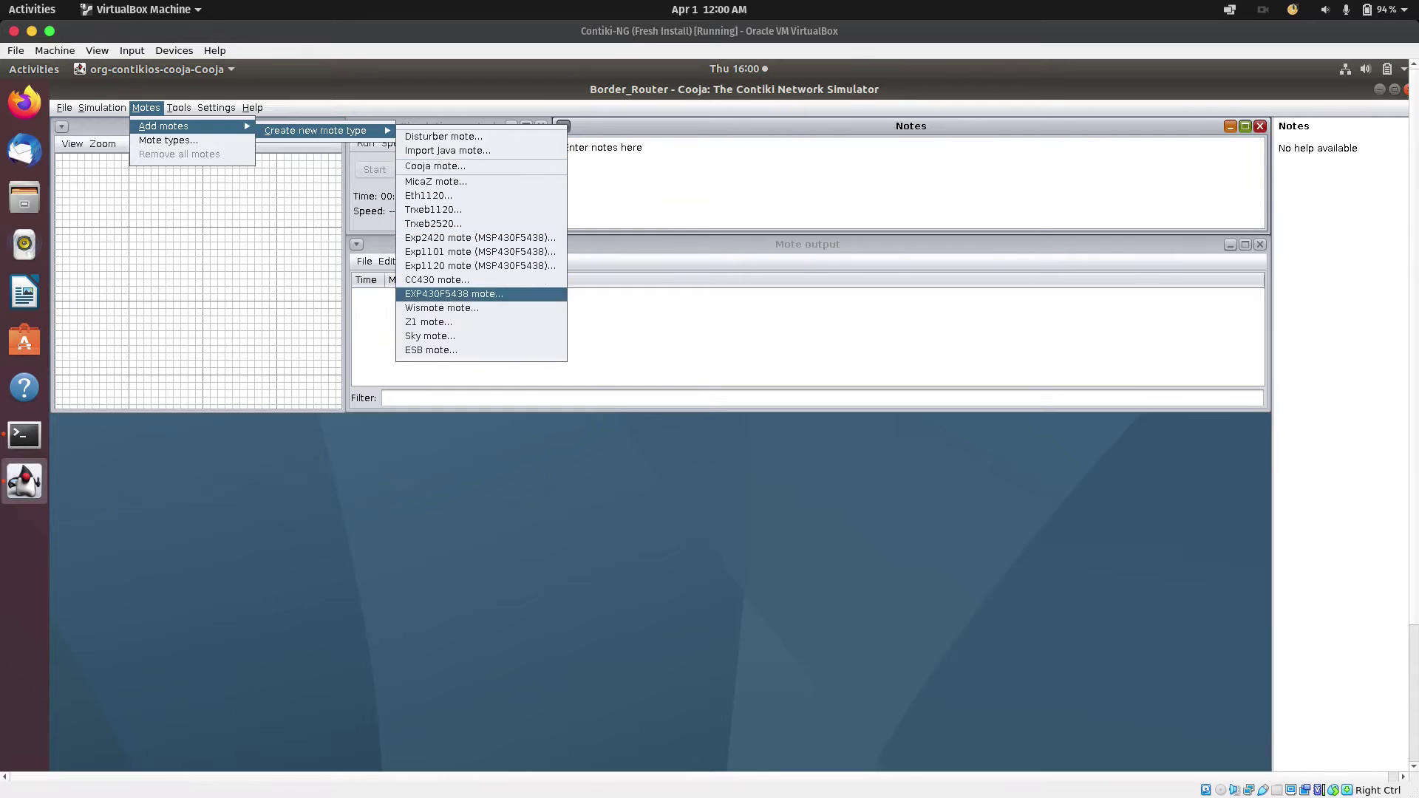
key(Return)
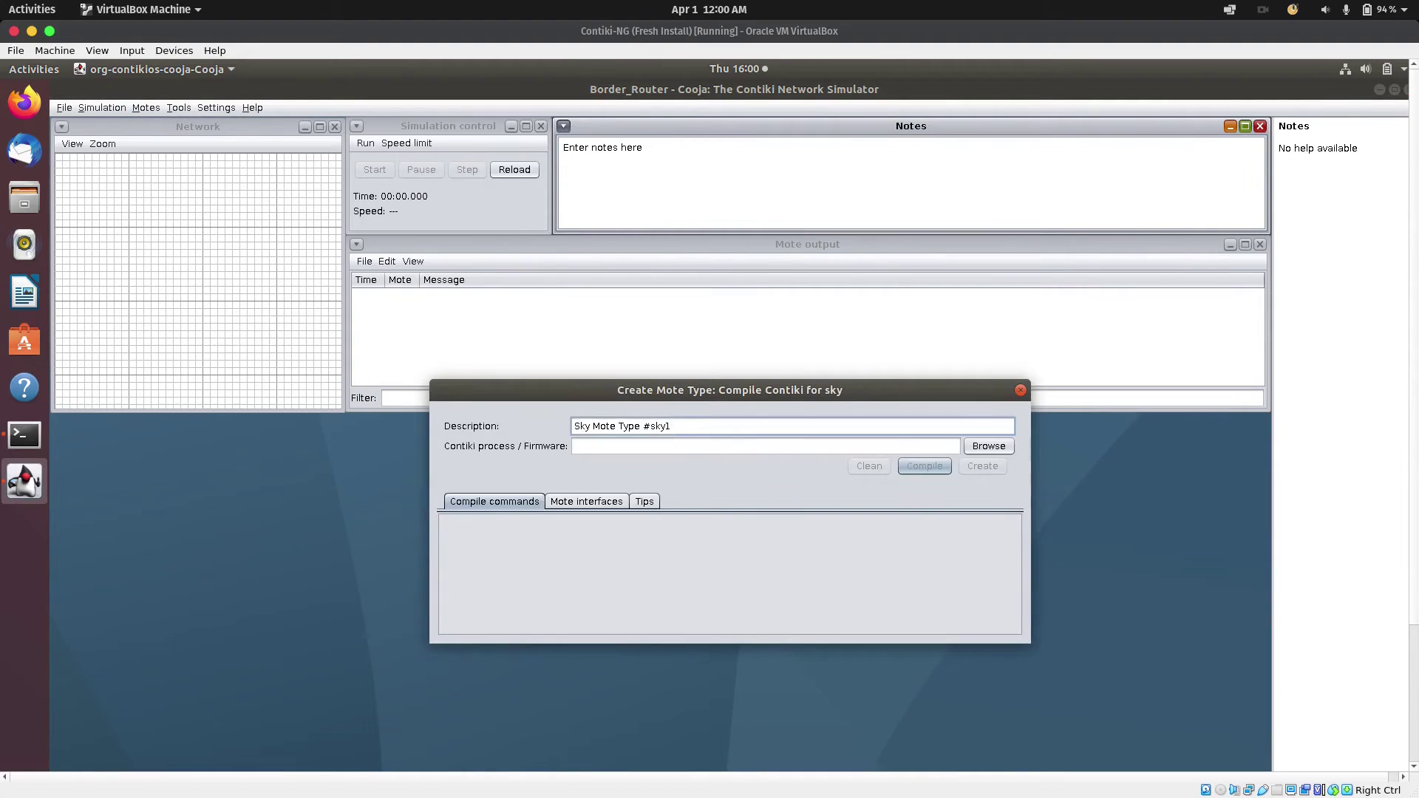
Step: Choose border-router.c from the examples/rpl-border-router folder as the Sky mote type's firmware source
click(988, 446)
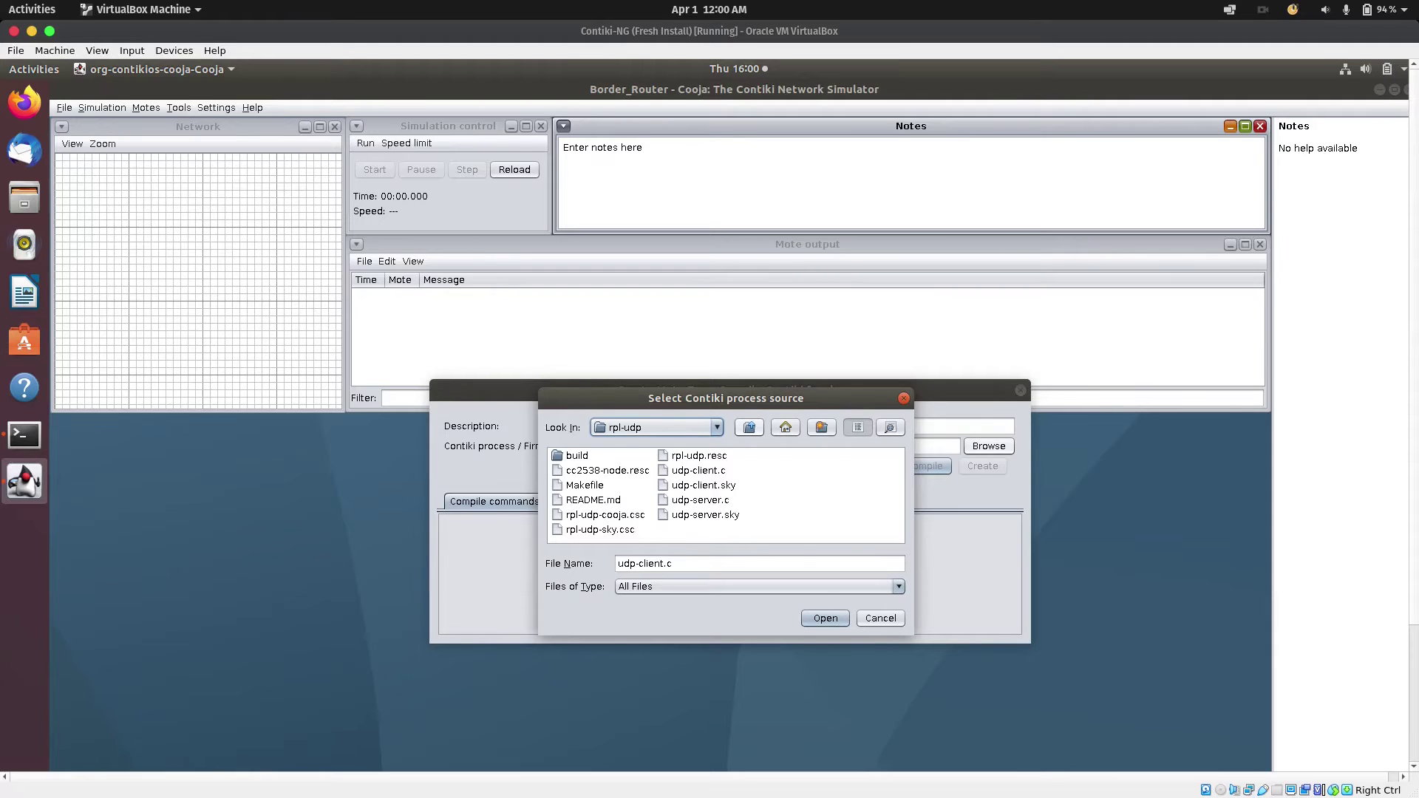
key(space)
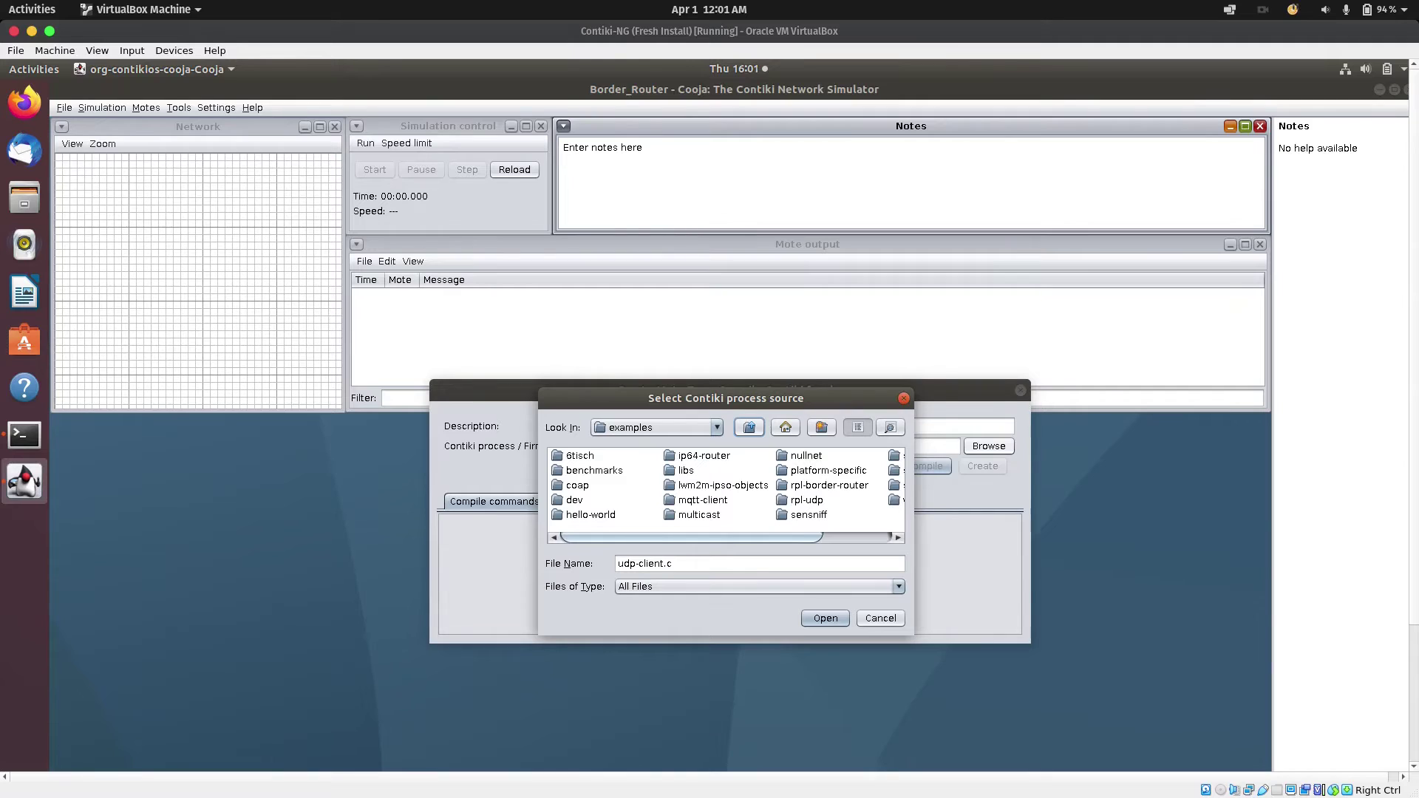
click(828, 484)
click(829, 485)
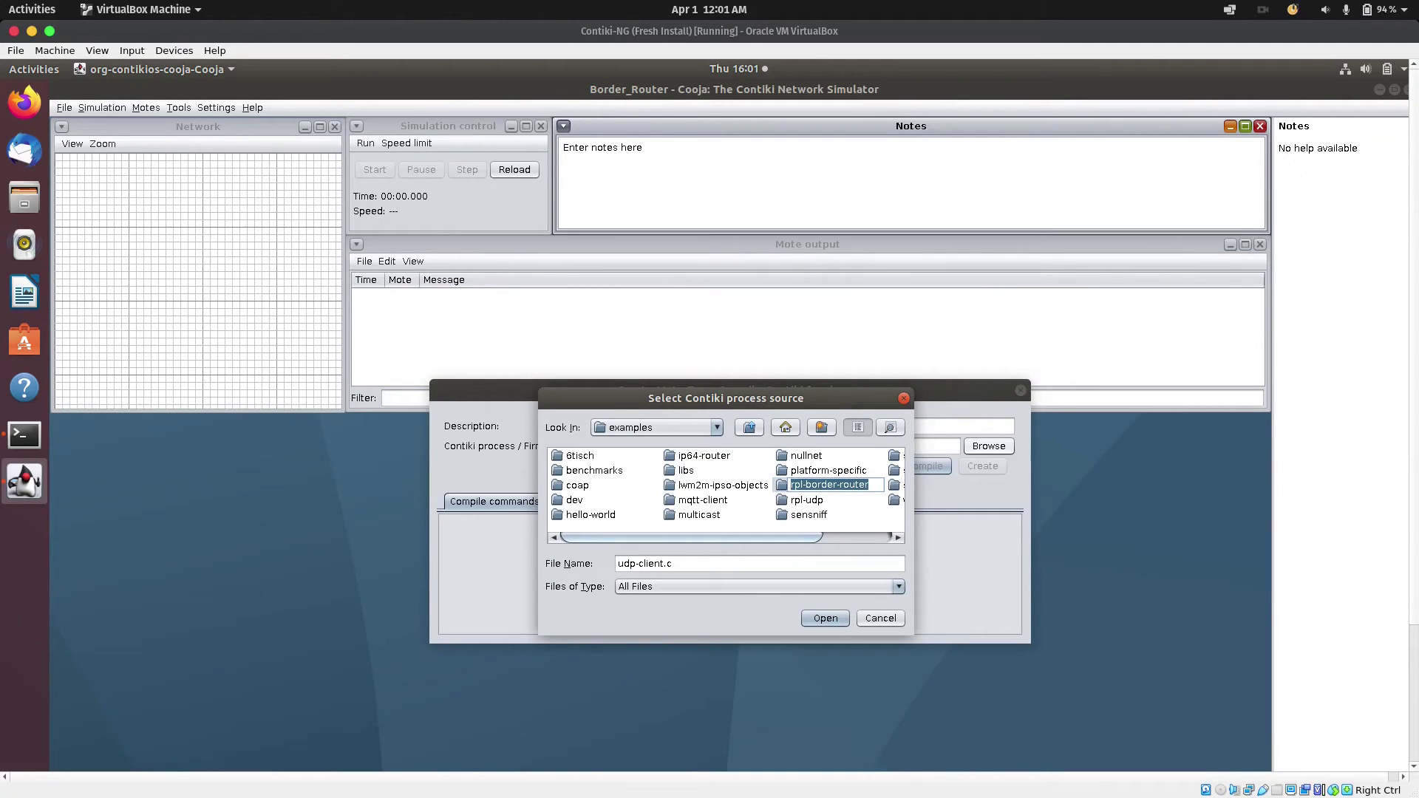
key(Return)
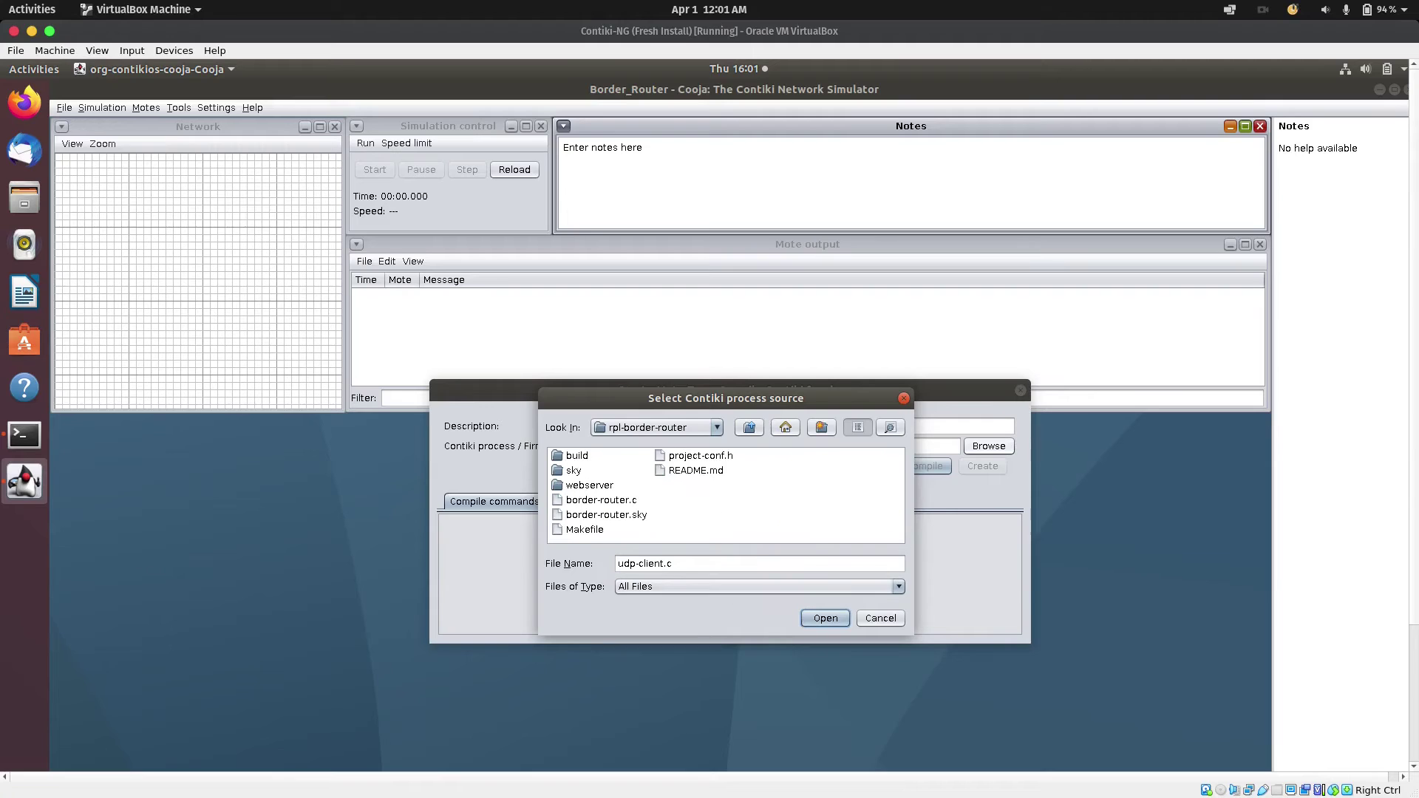
click(601, 500)
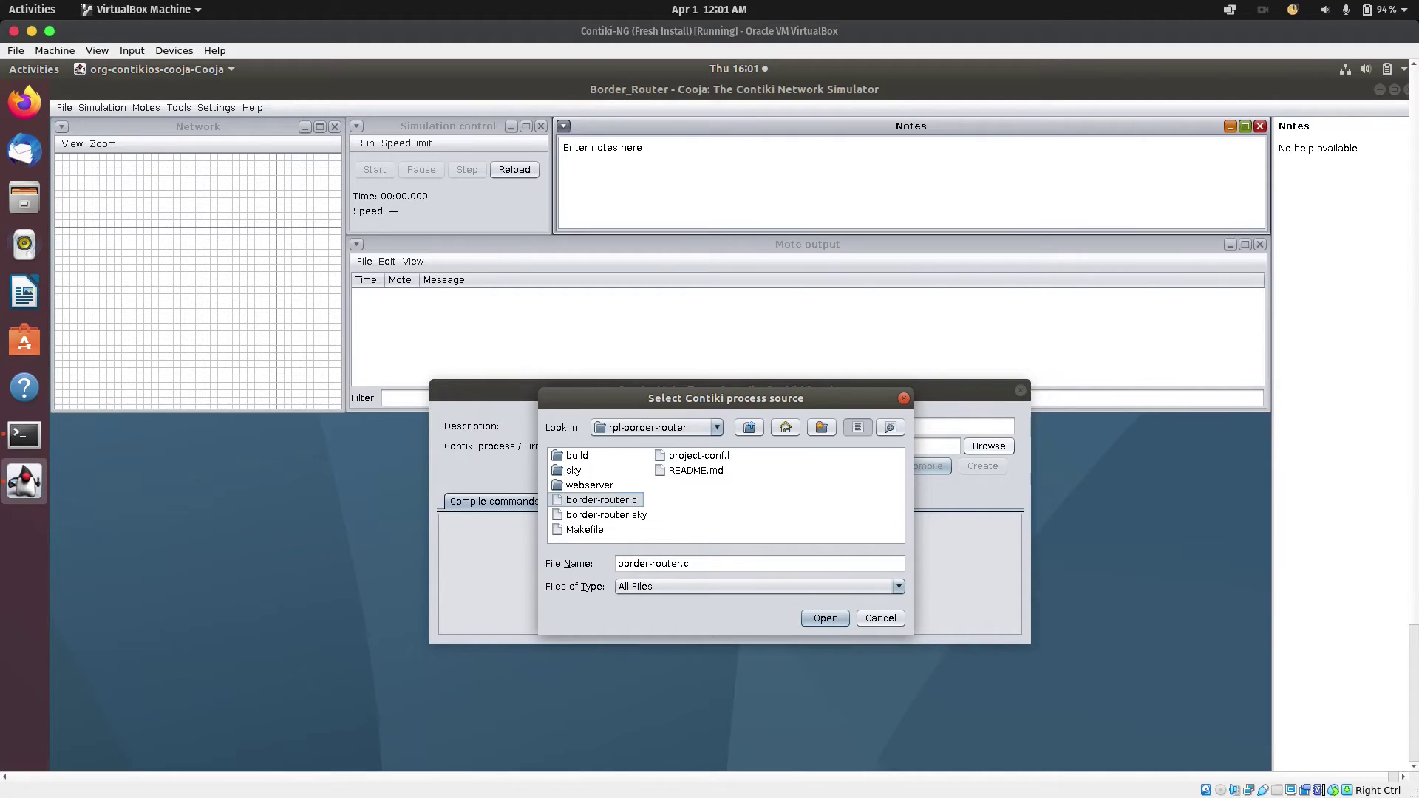
click(825, 617)
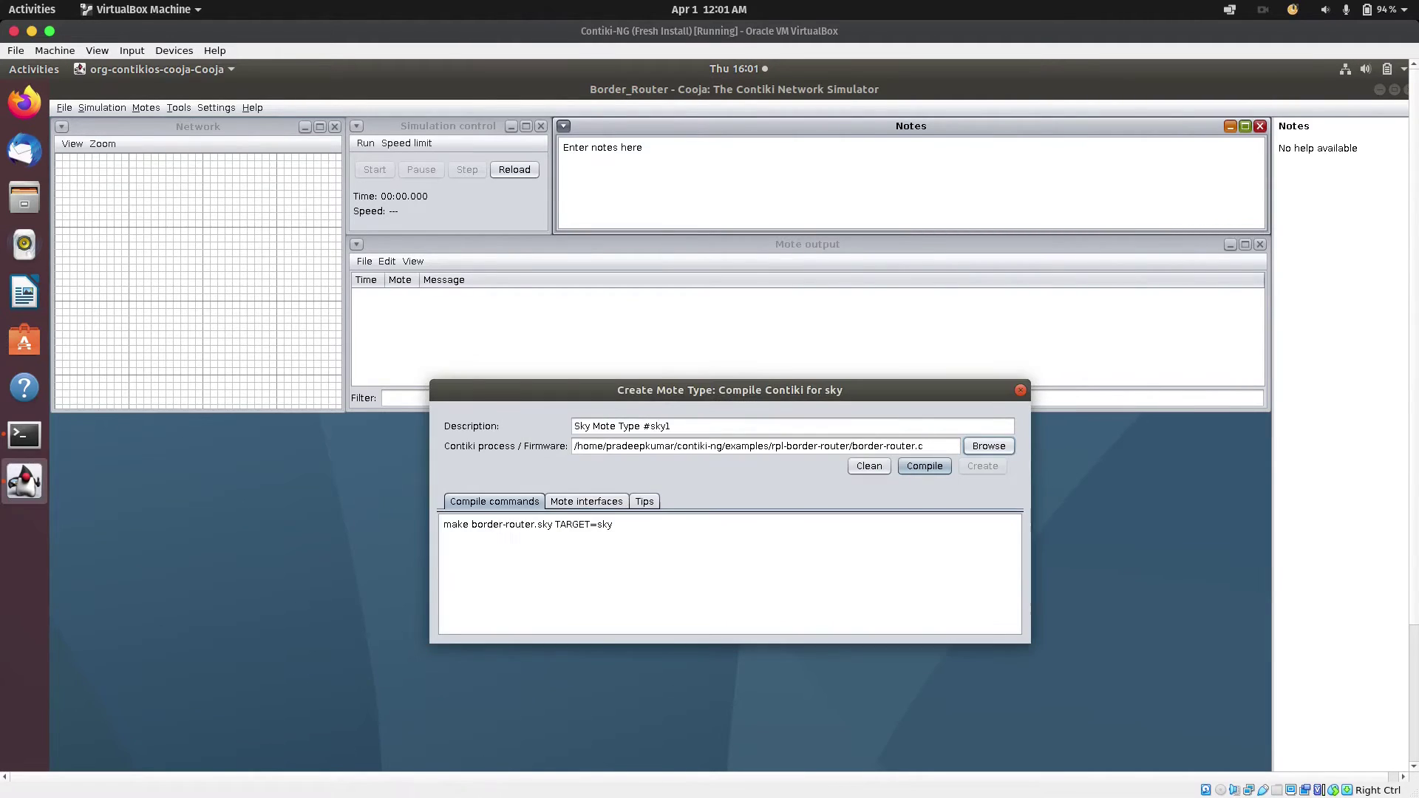
Step: Compile the border-router firmware, create the mote type, and add 1 randomly positioned mote
click(940, 465)
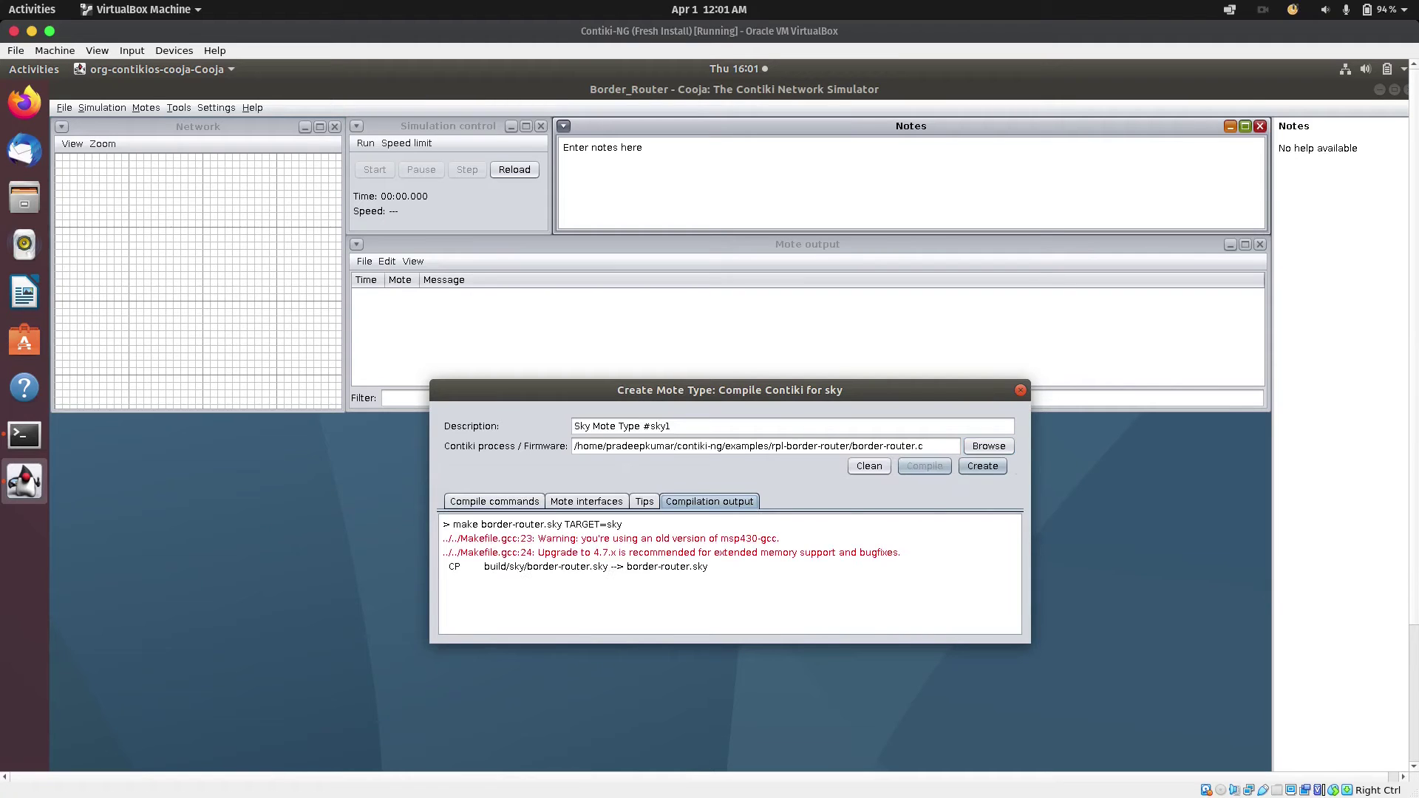
key(Return)
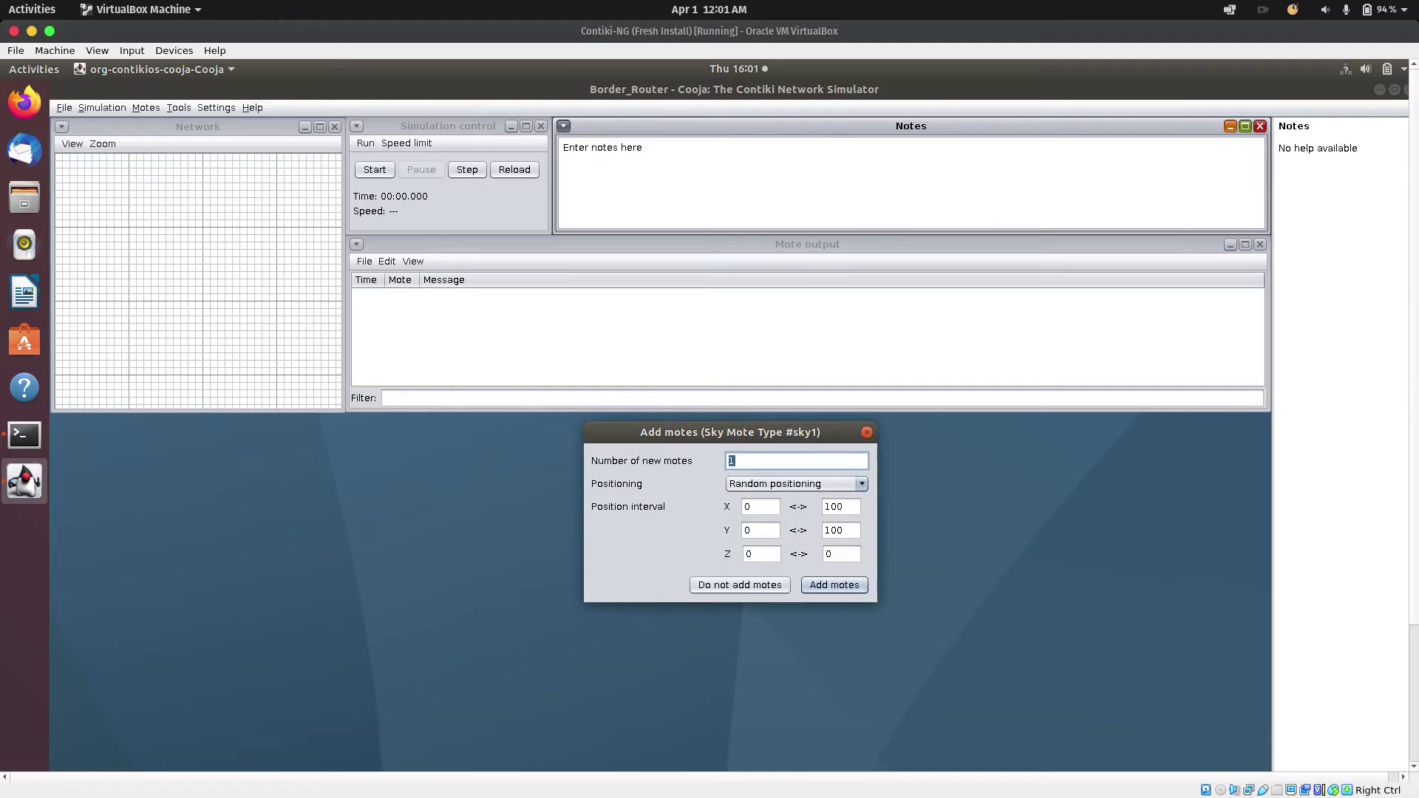
click(834, 584)
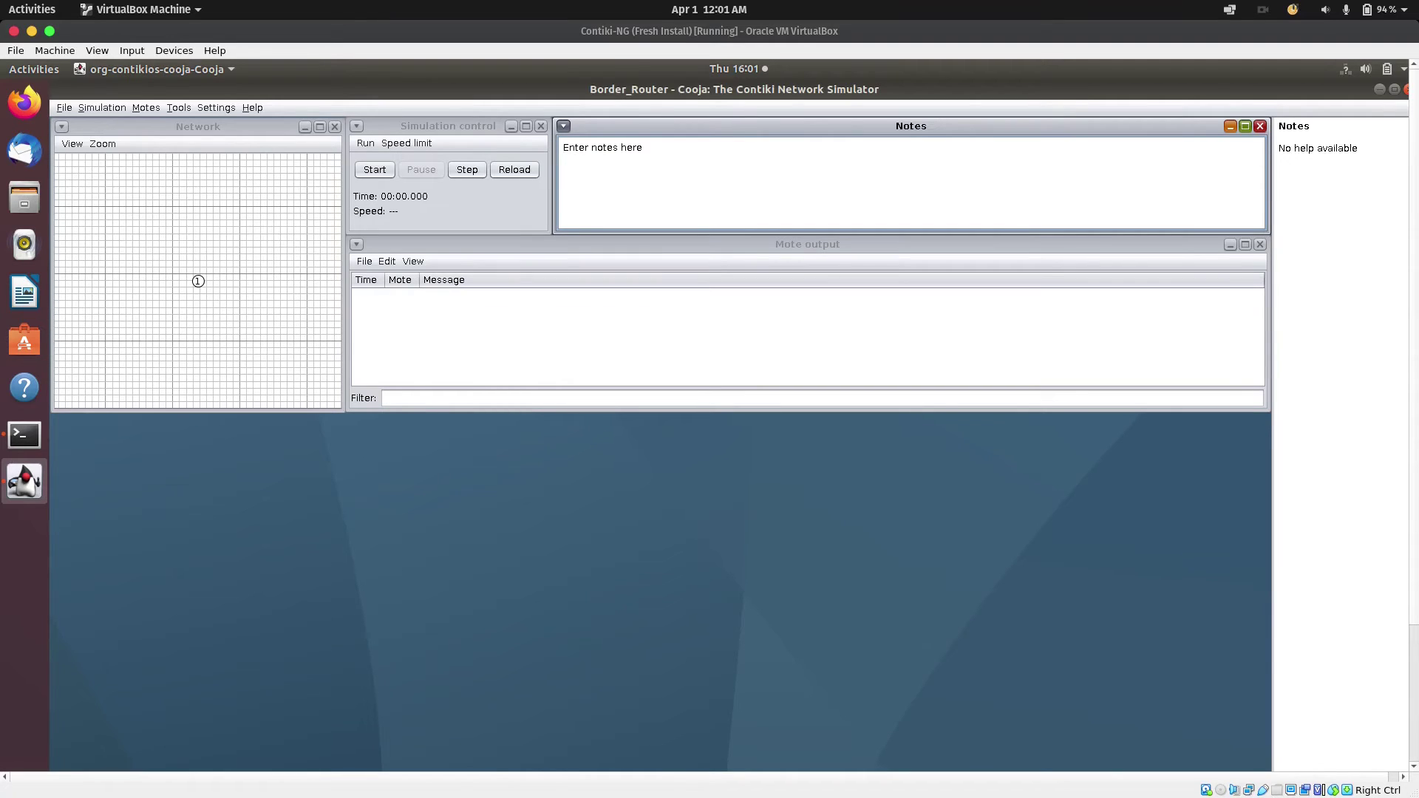
Step: Start a second Sky mote type with udp-client.c from the examples/rpl-udp folder as its firmware source
click(145, 107)
mouse_move(163, 126)
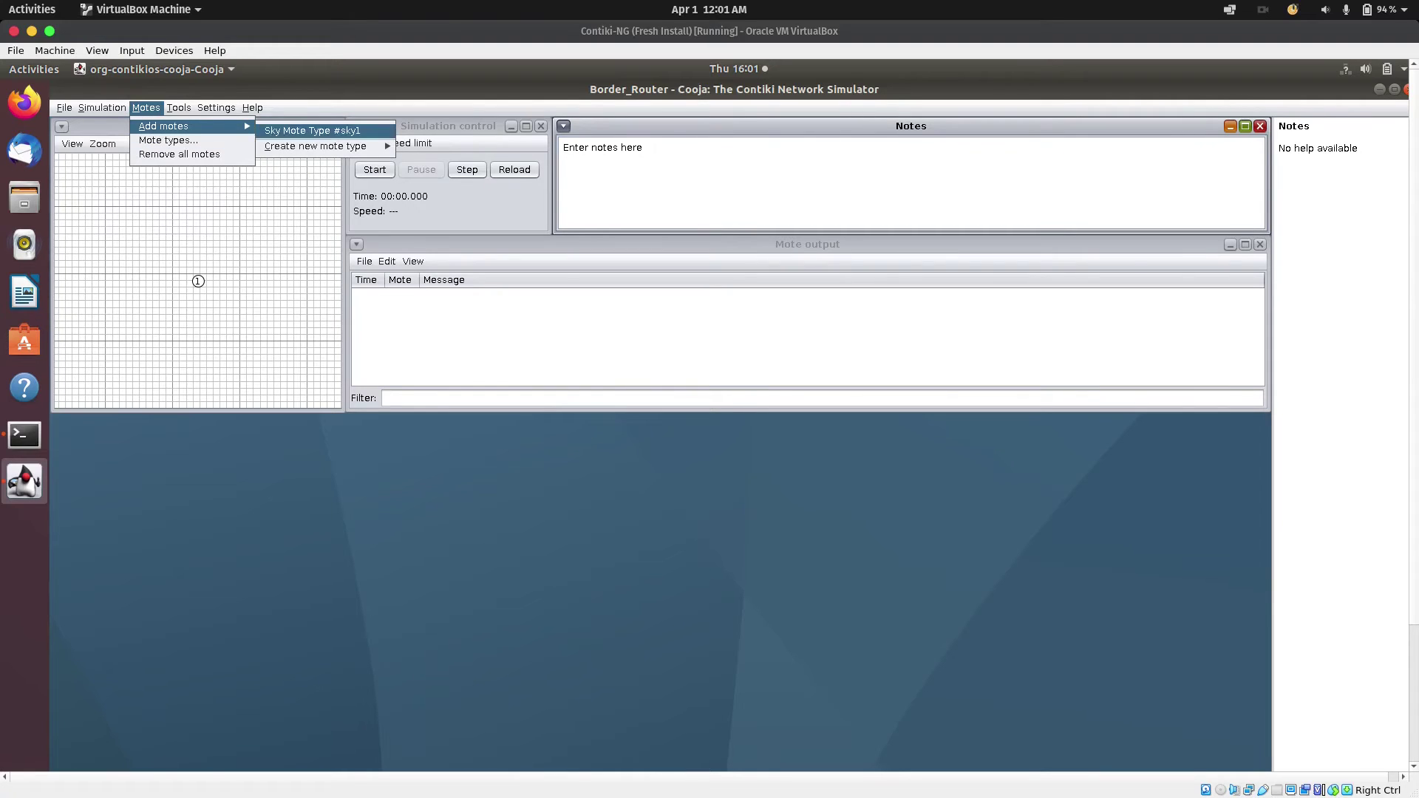
mouse_move(316, 146)
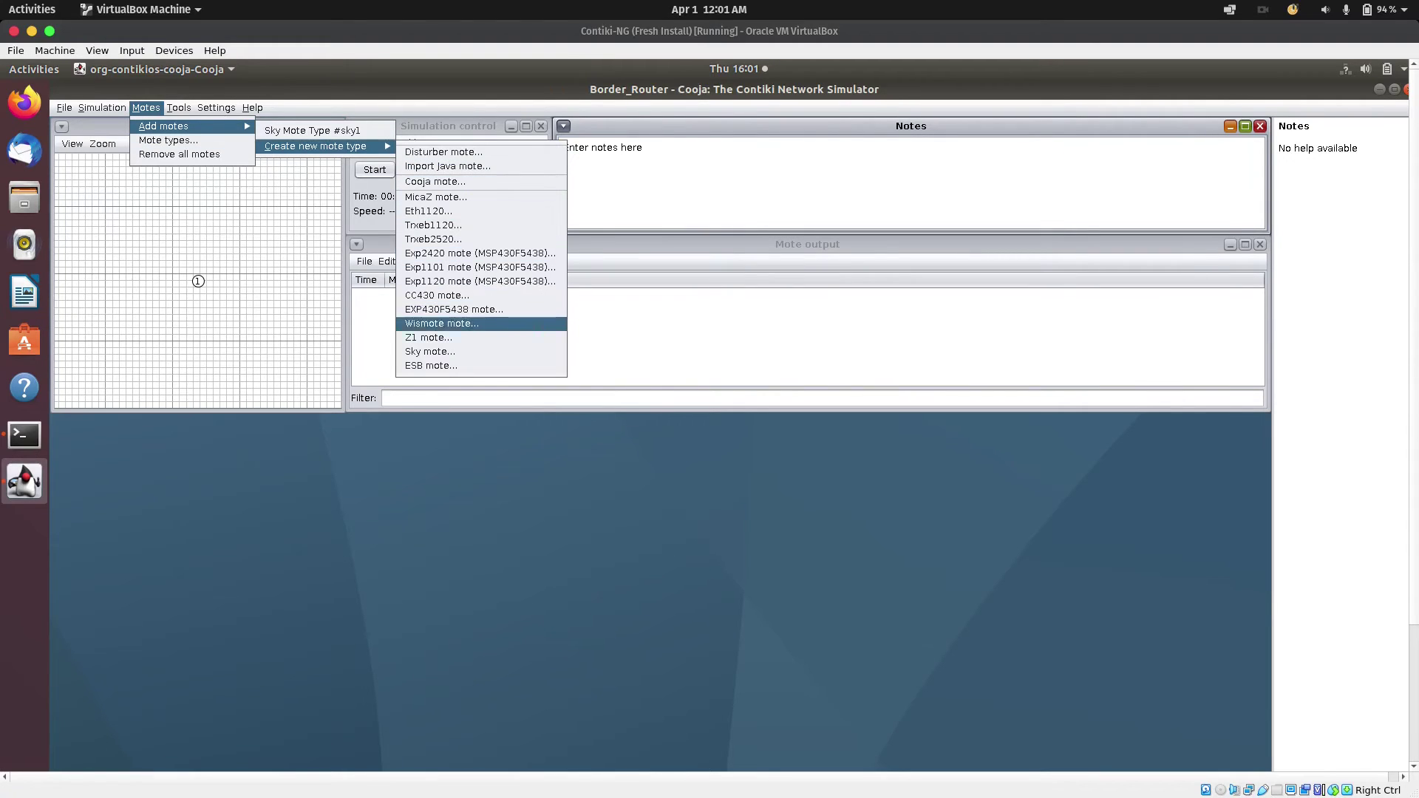
click(429, 350)
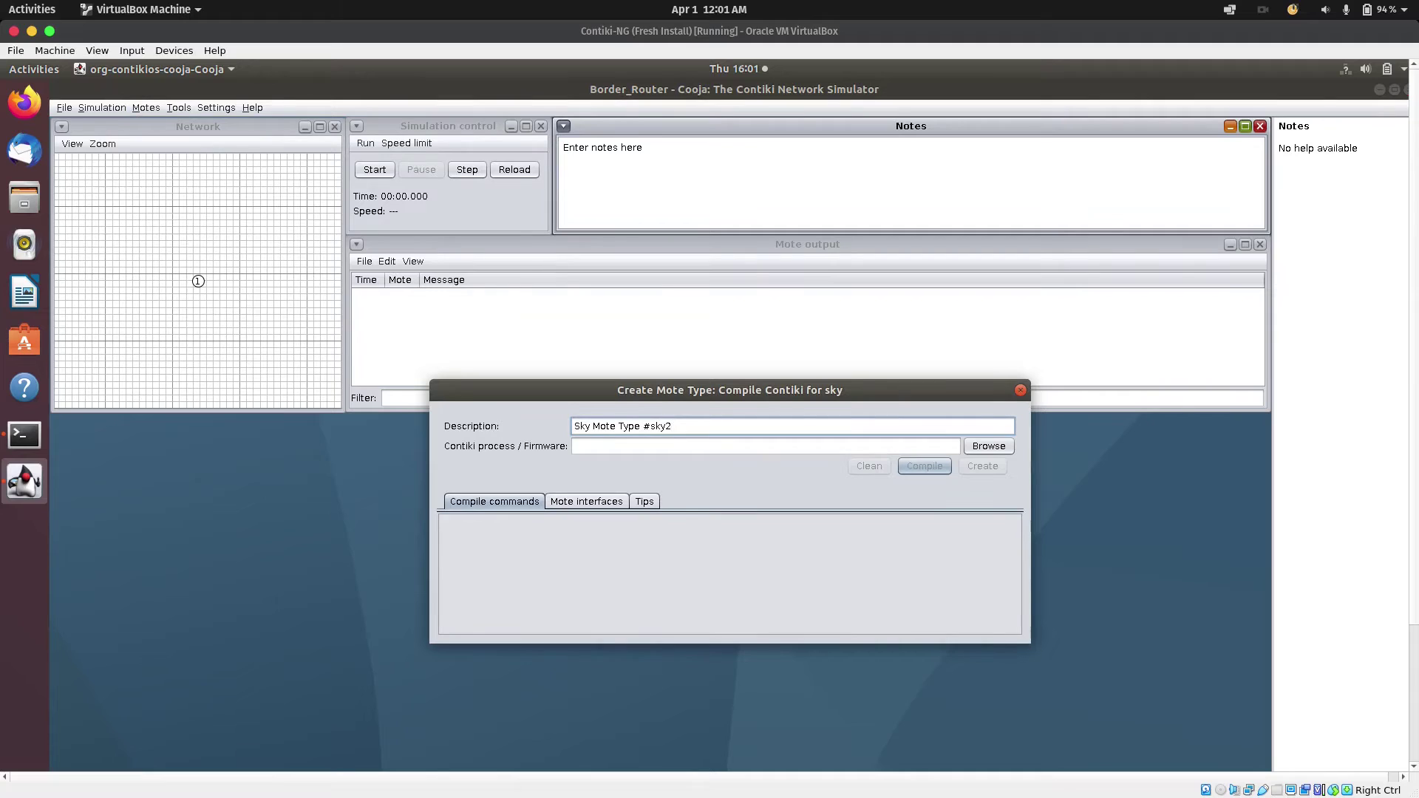
click(988, 445)
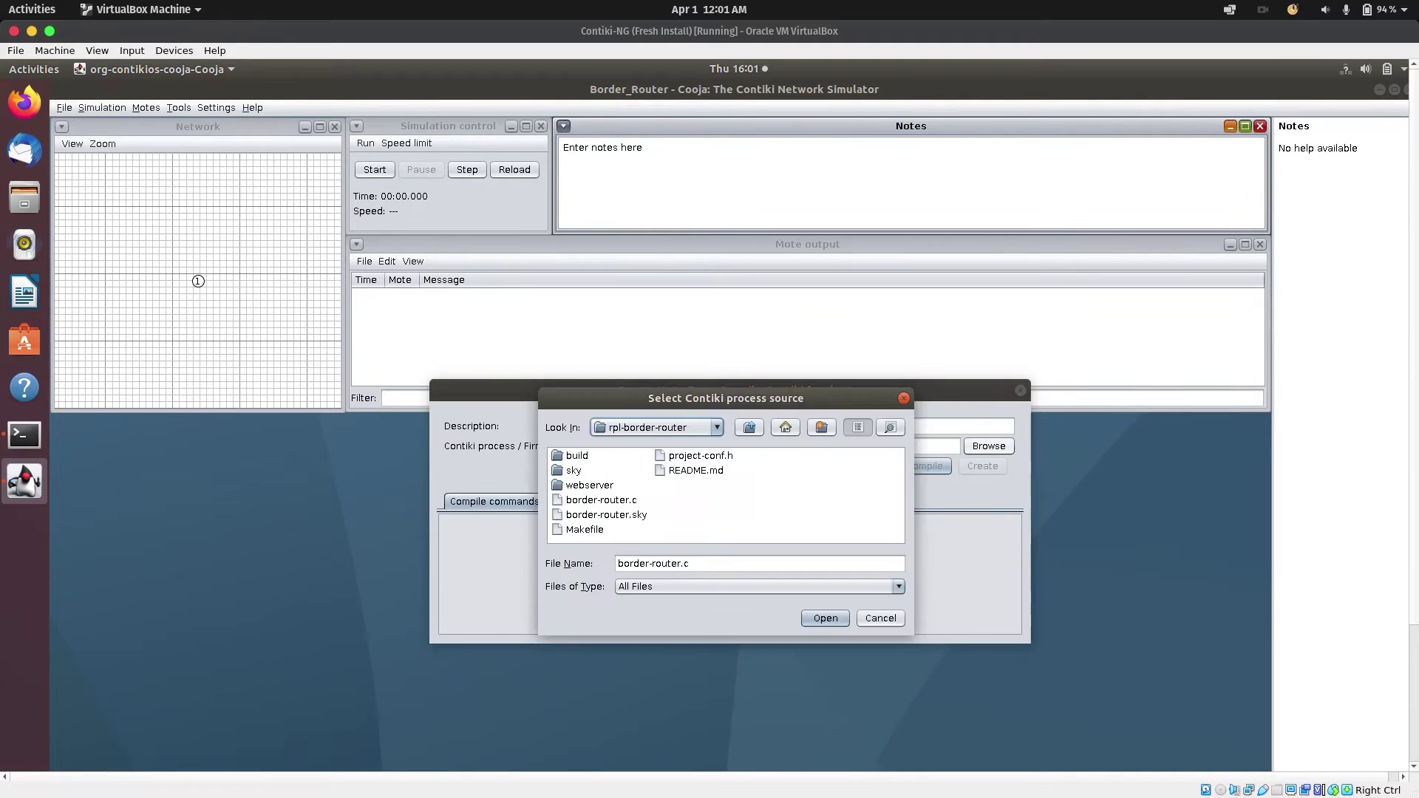
click(749, 427)
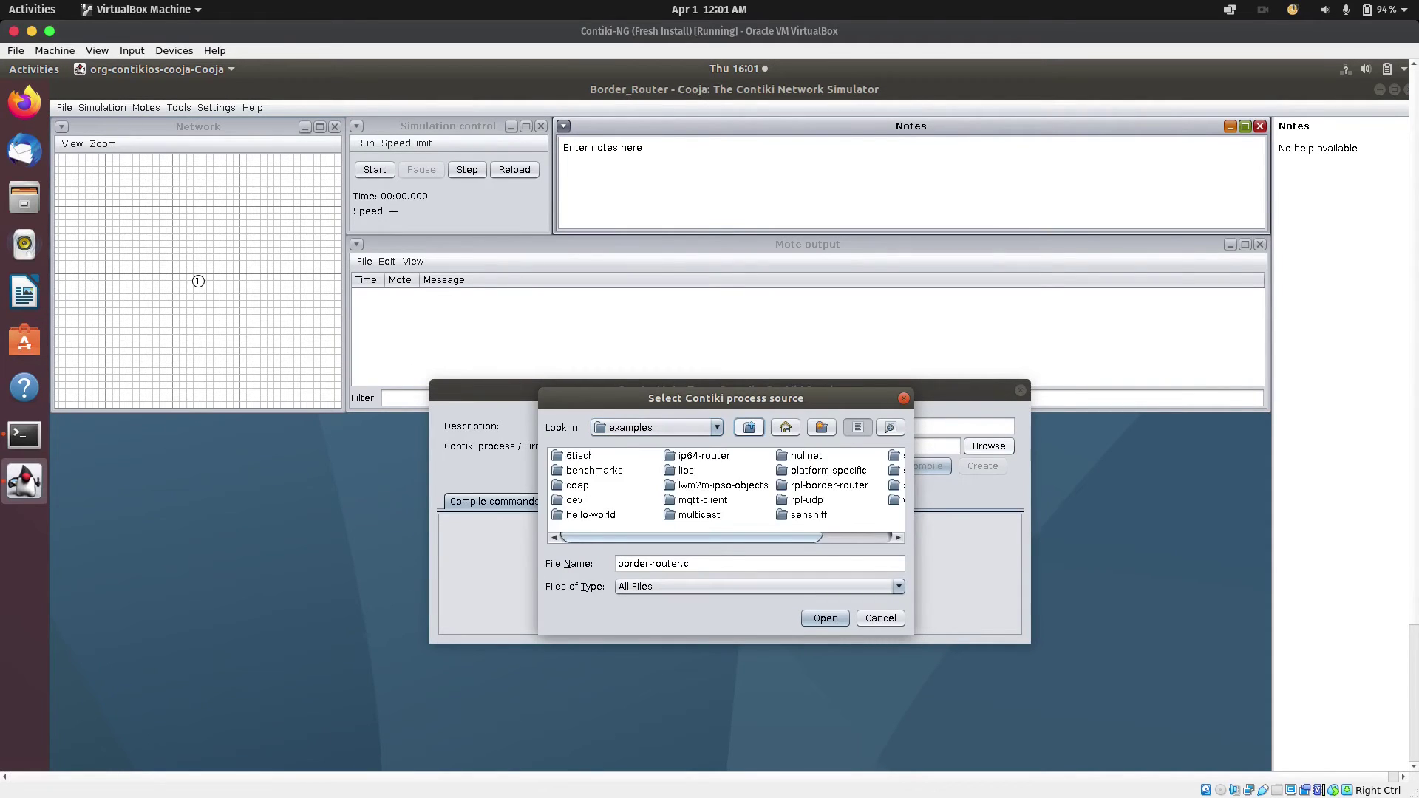
double_click(806, 499)
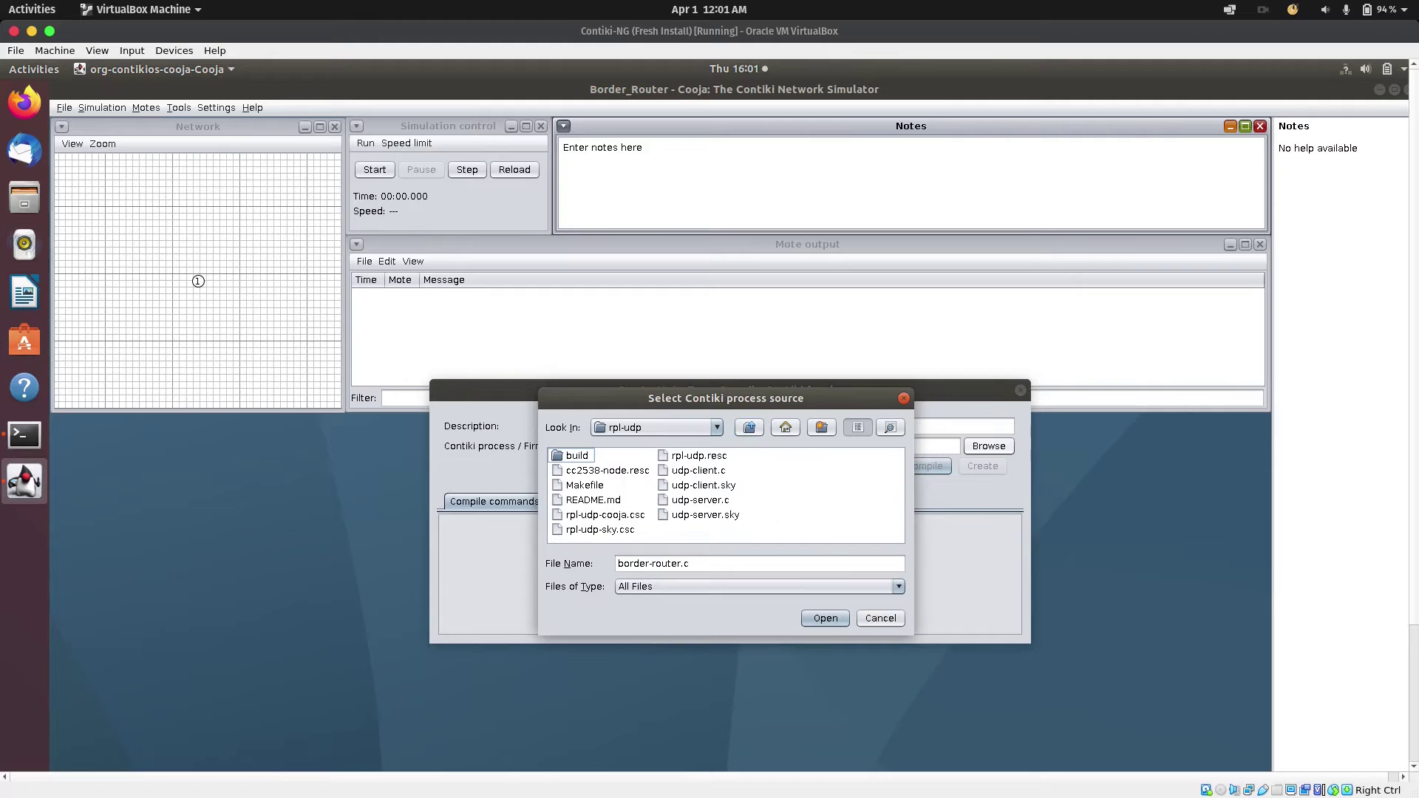
click(697, 470)
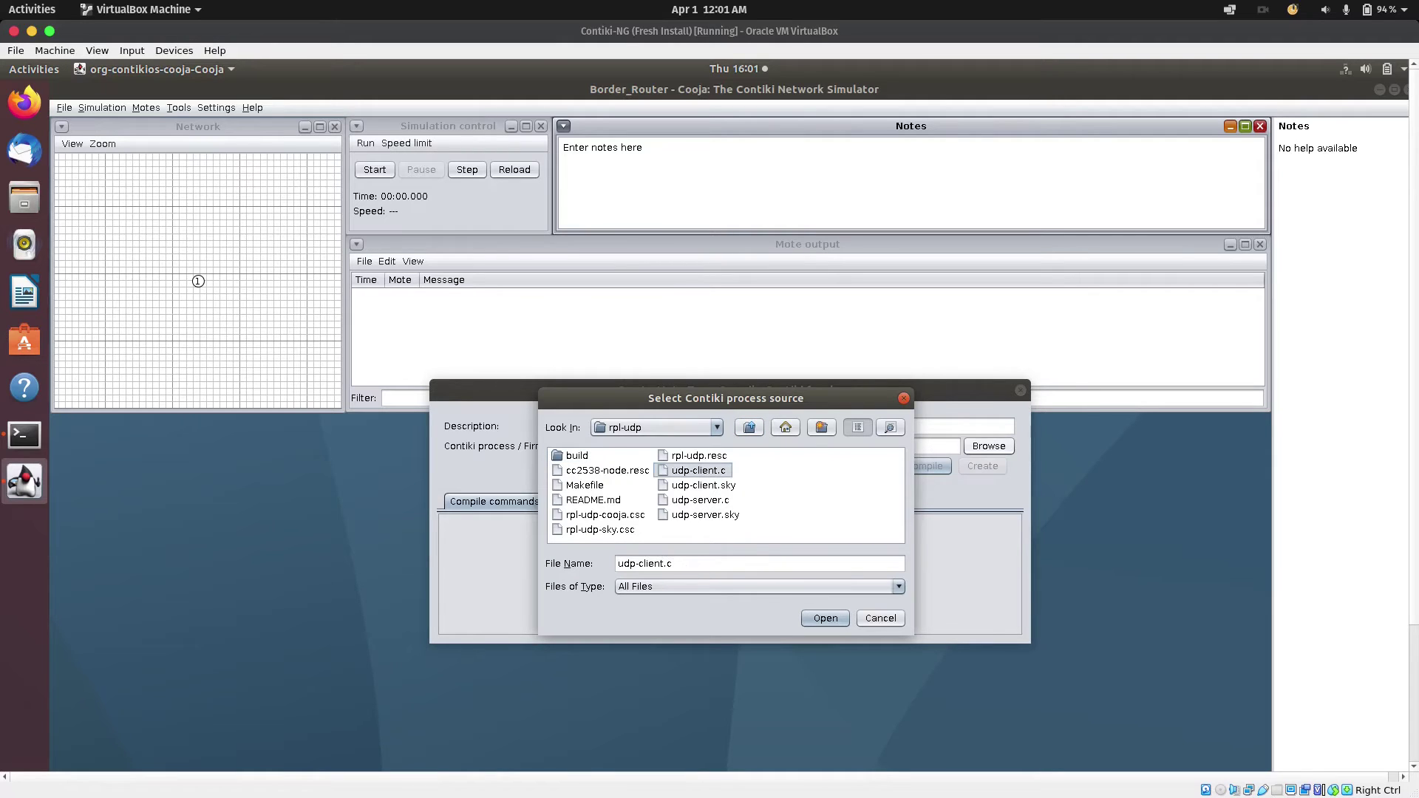
click(824, 617)
key(Return)
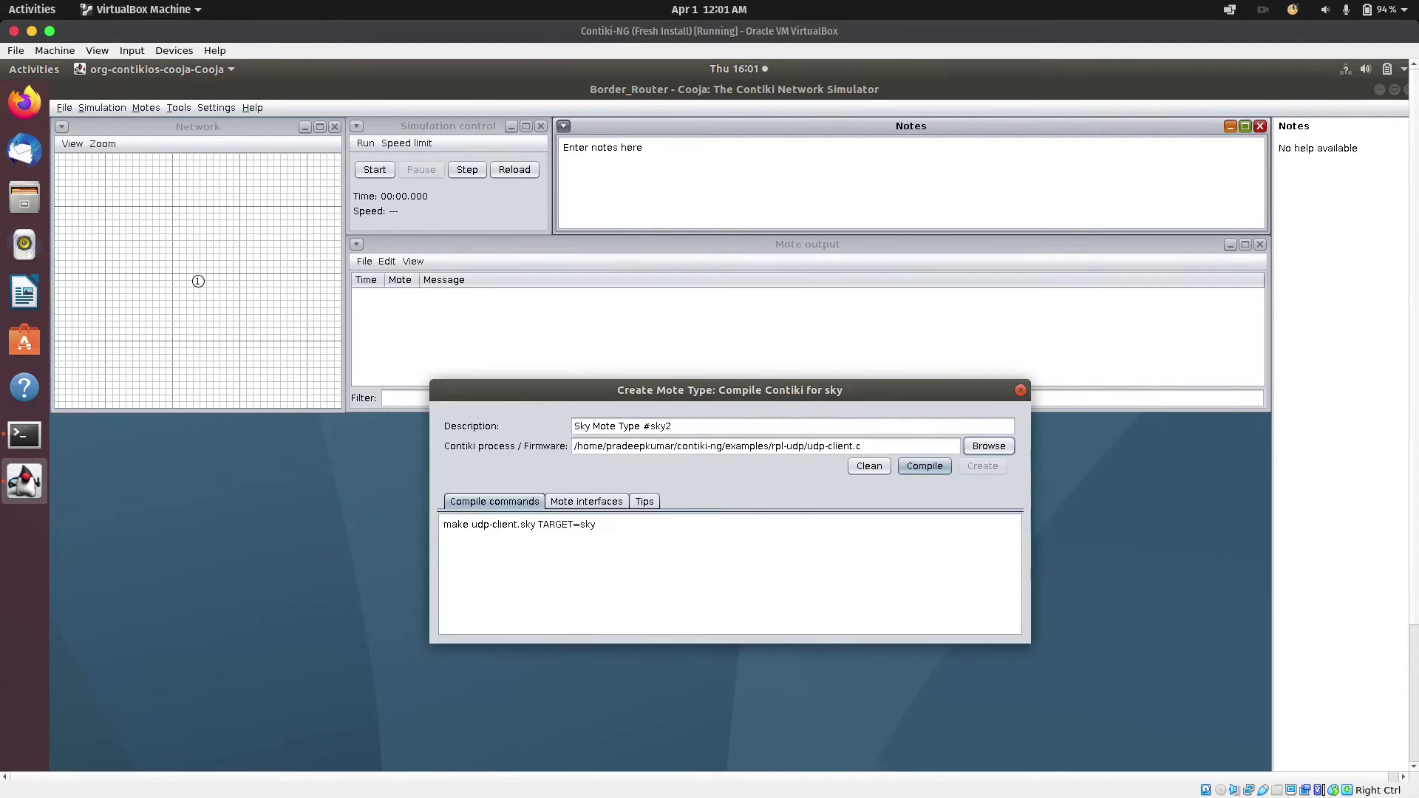
Step: Compile the udp-client firmware, create the second mote type, and add 1 randomly positioned mote
click(923, 465)
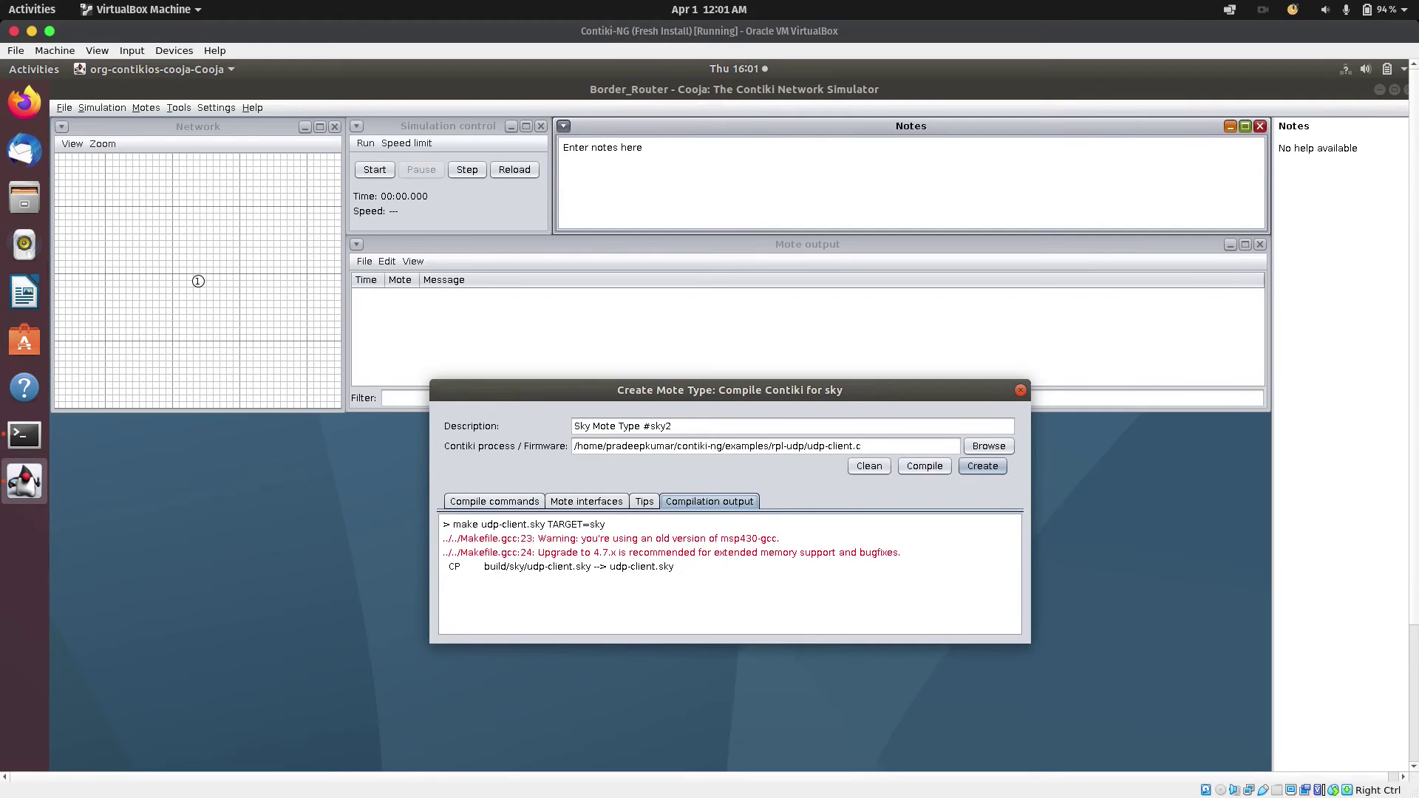
key(Return)
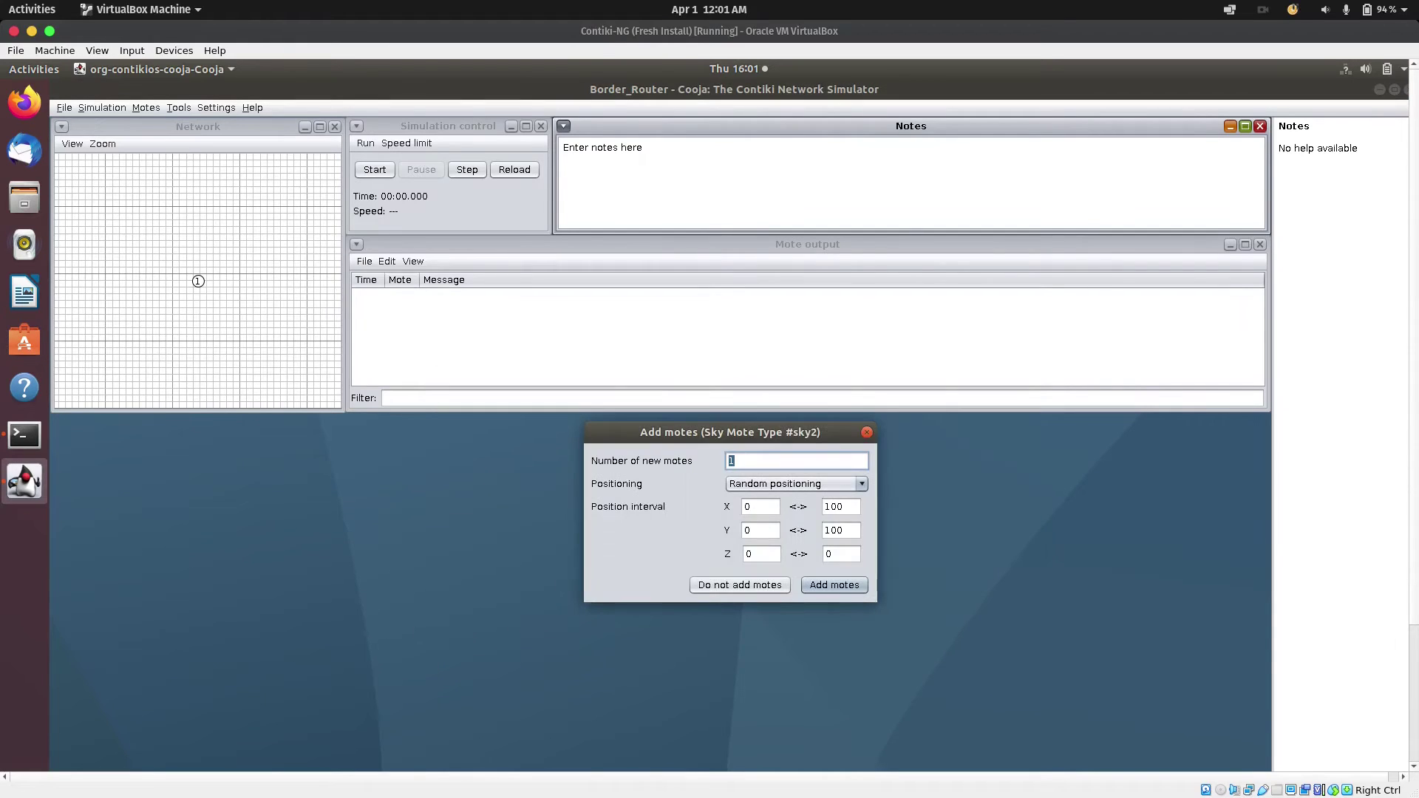
key(Return)
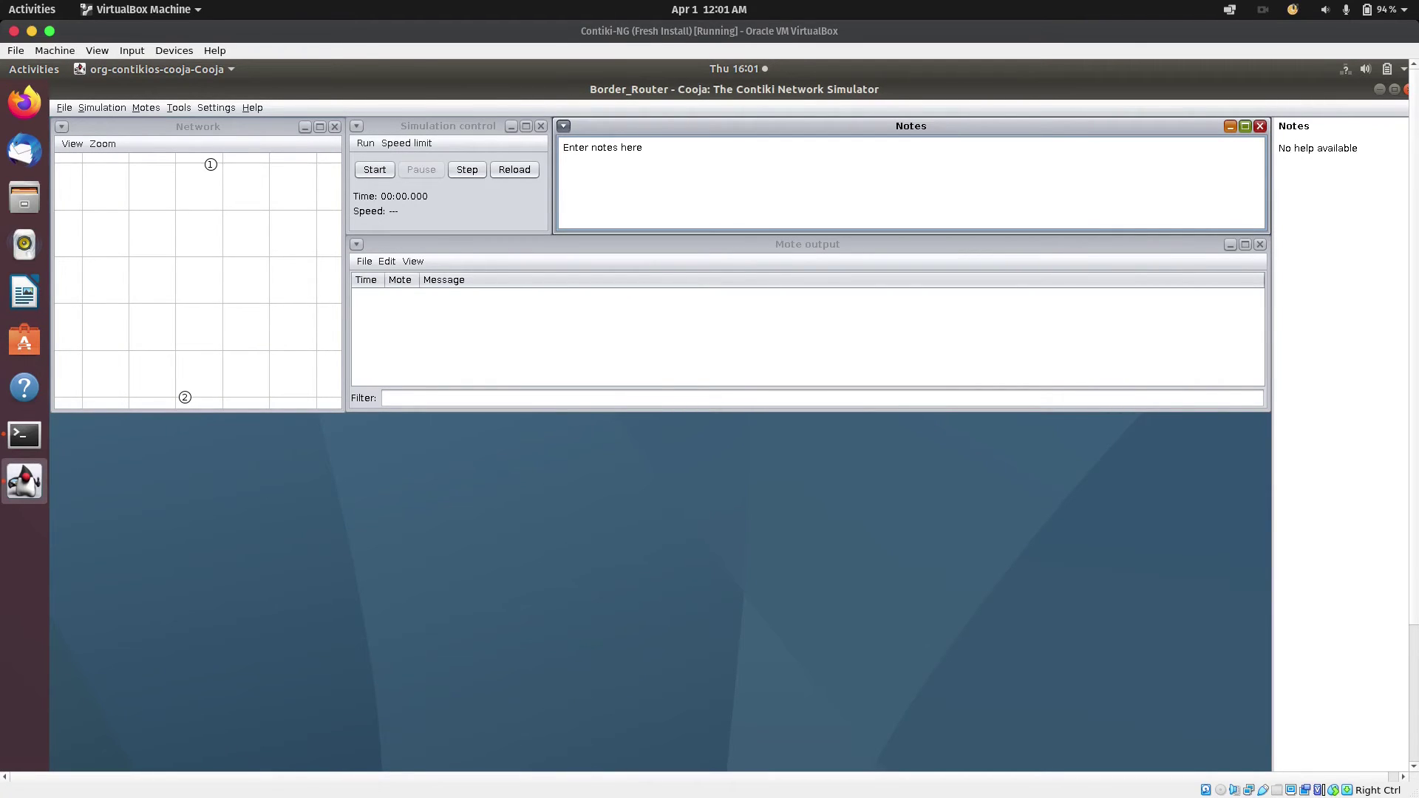
Step: Move mote 2 closer to mote 1 in the Network window and maximize that window
drag(185, 397, 190, 257)
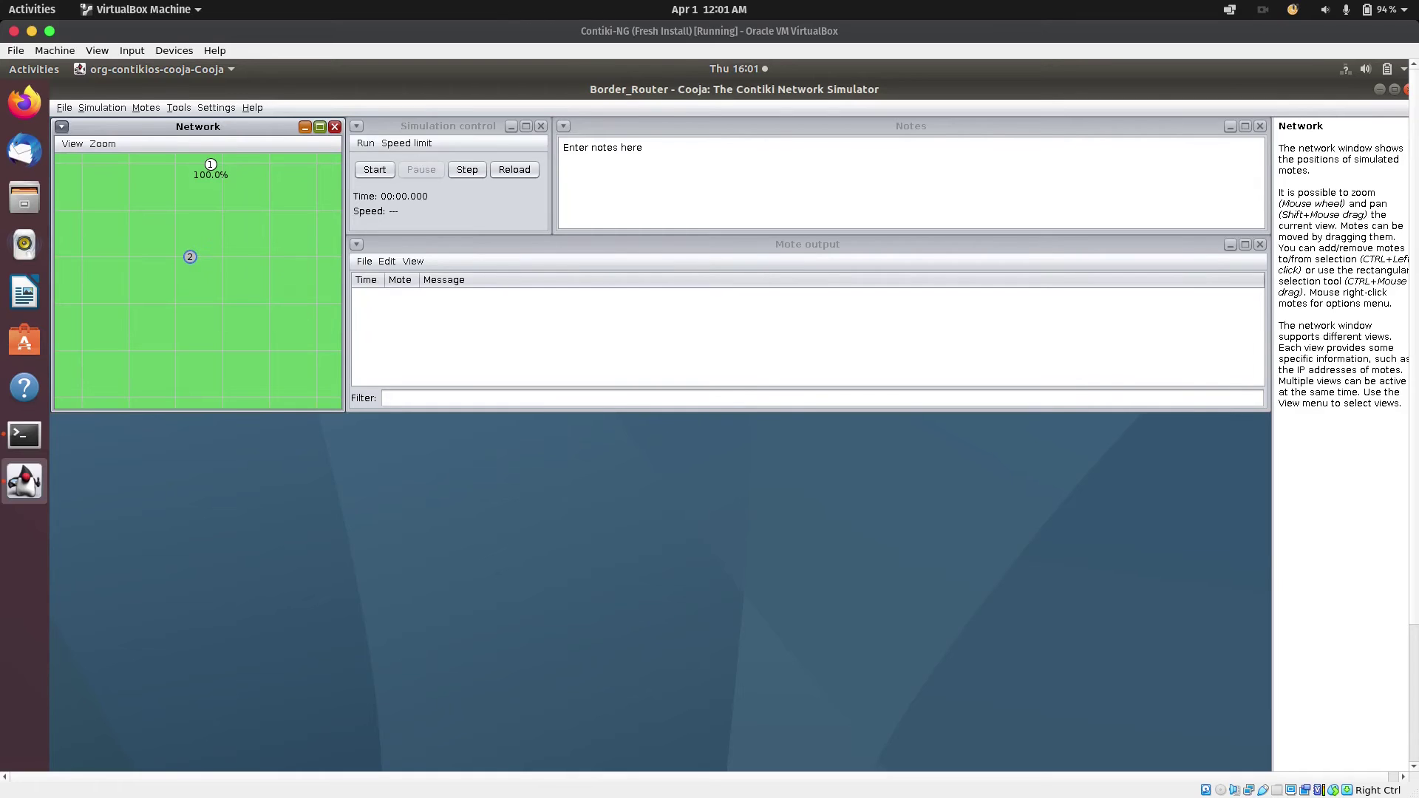
key(ctrl+F10)
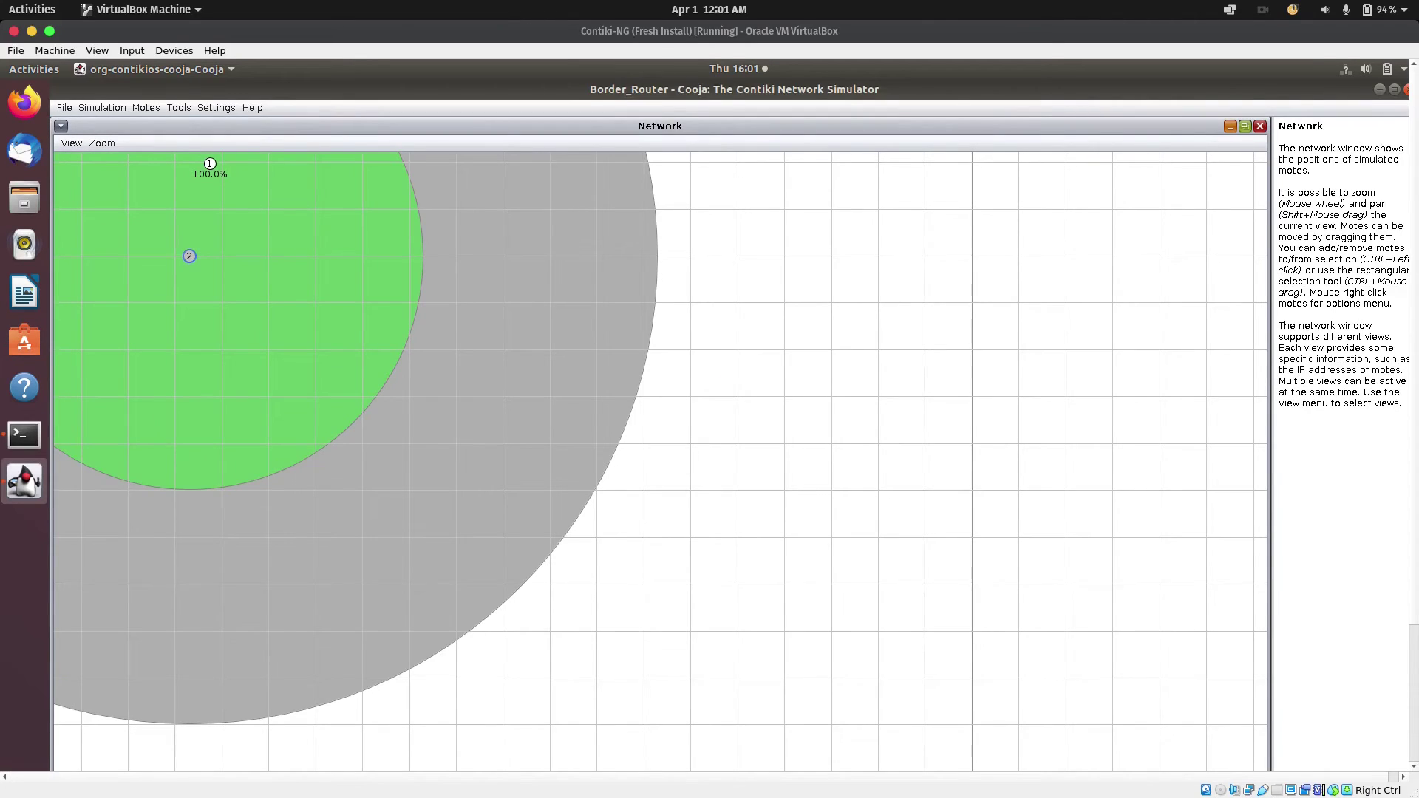
click(1244, 126)
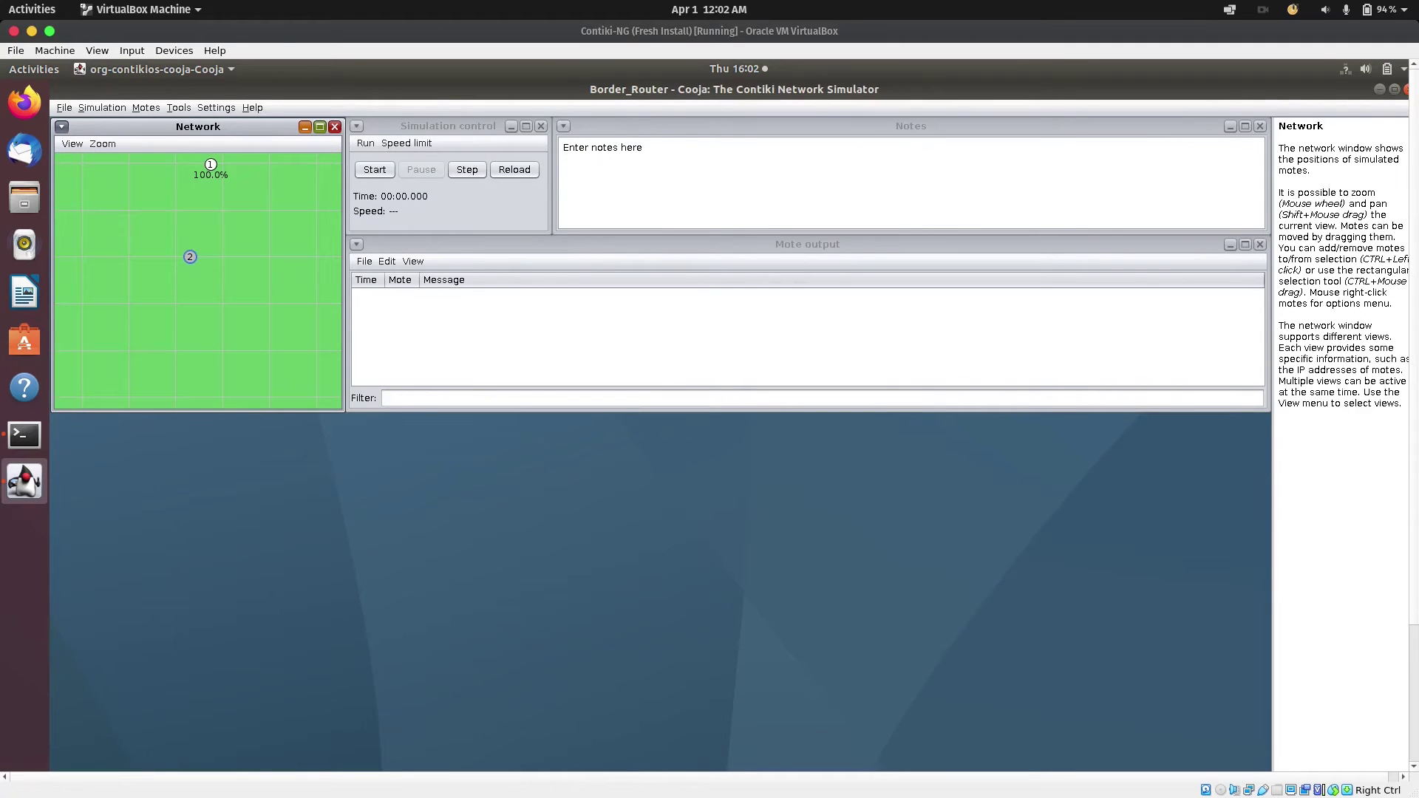
click(320, 126)
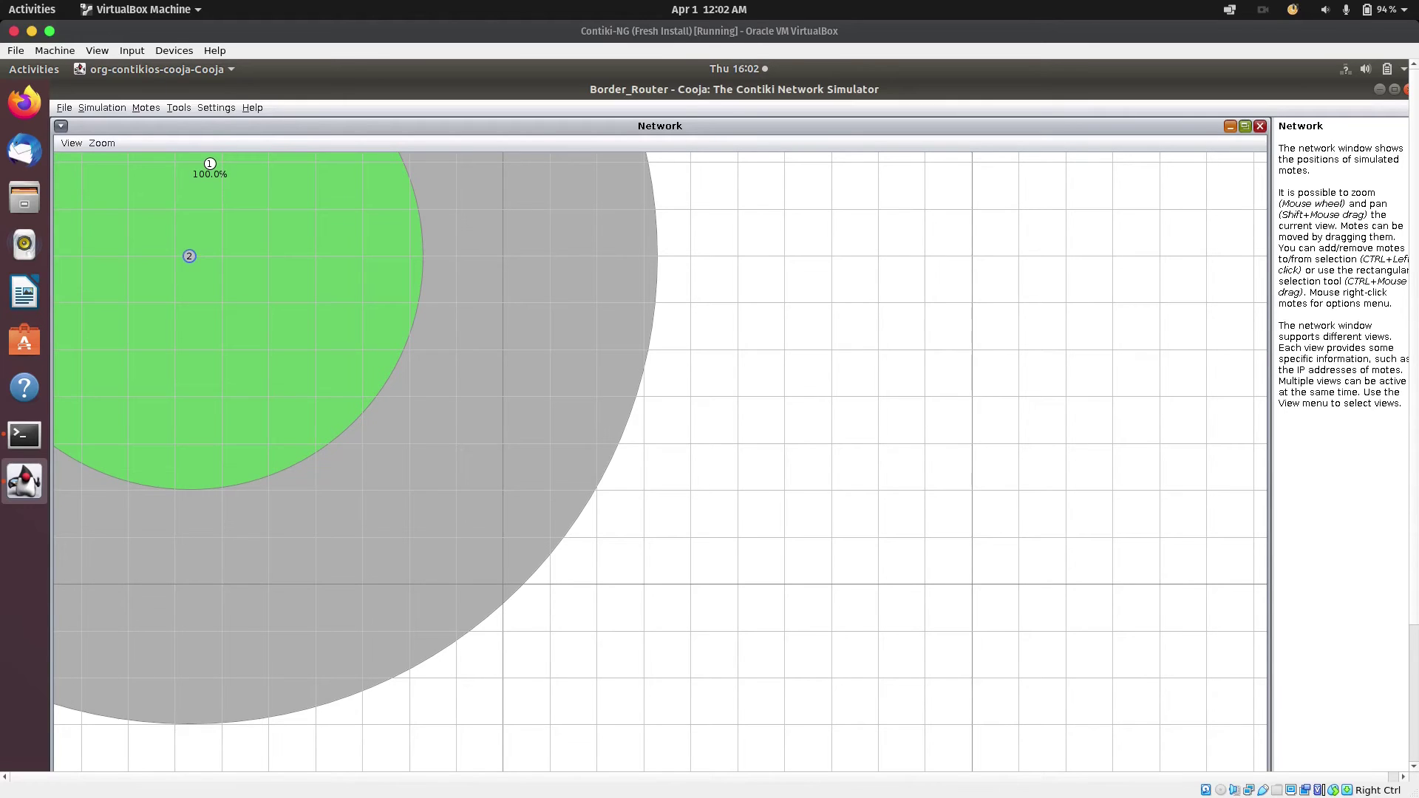
Step: Open a Serial Socket (SERVER) tool for mote 1, the border router, from the Network window
click(210, 164)
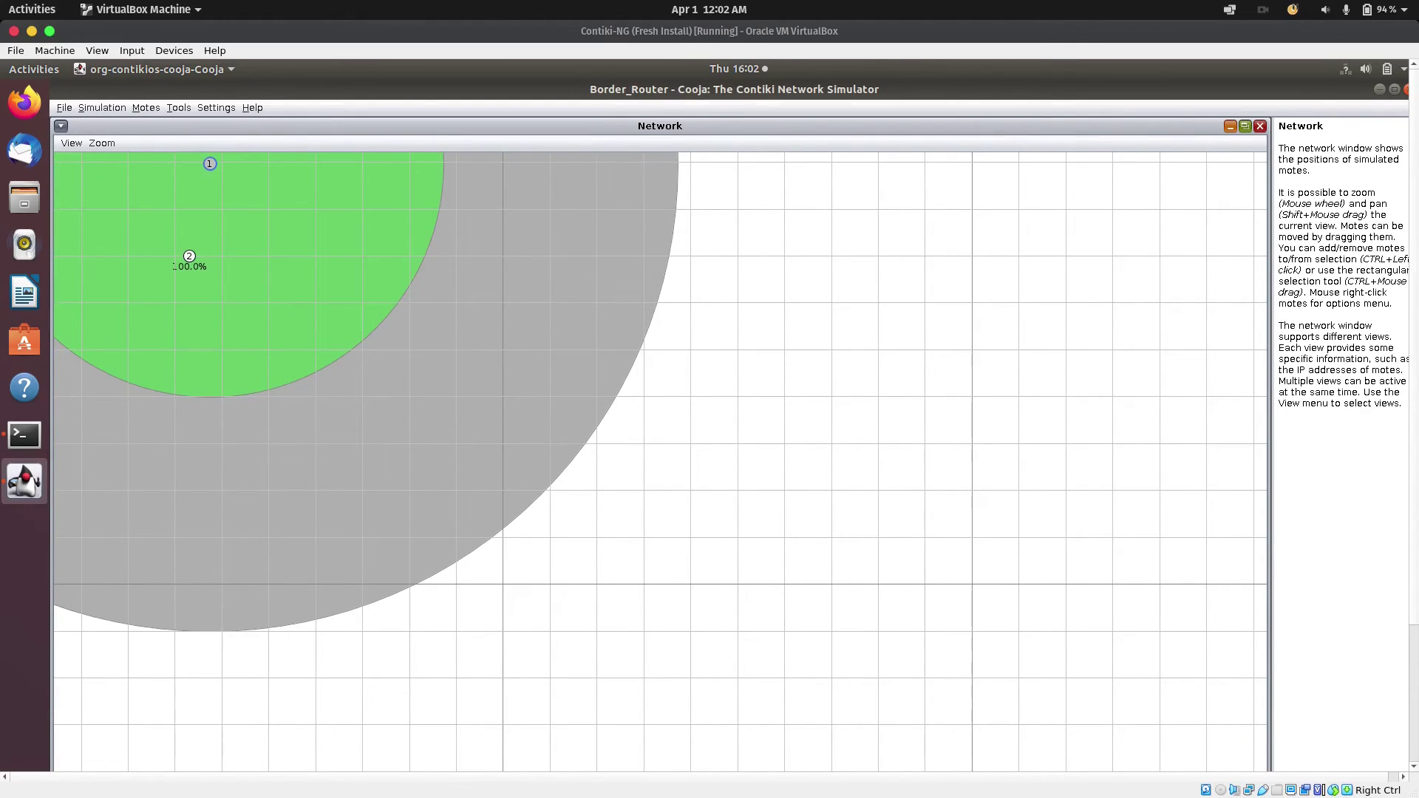
right_click(210, 163)
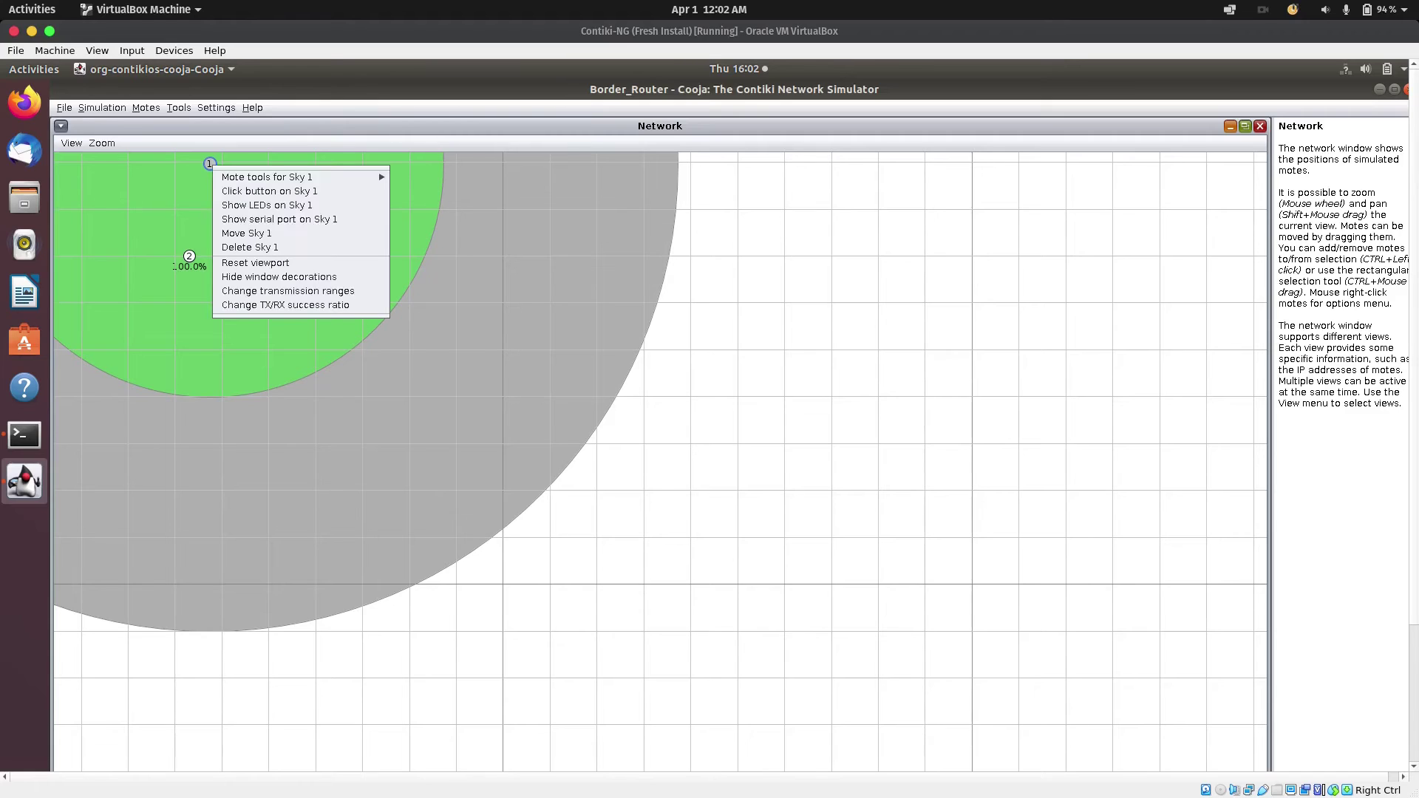
mouse_move(301, 177)
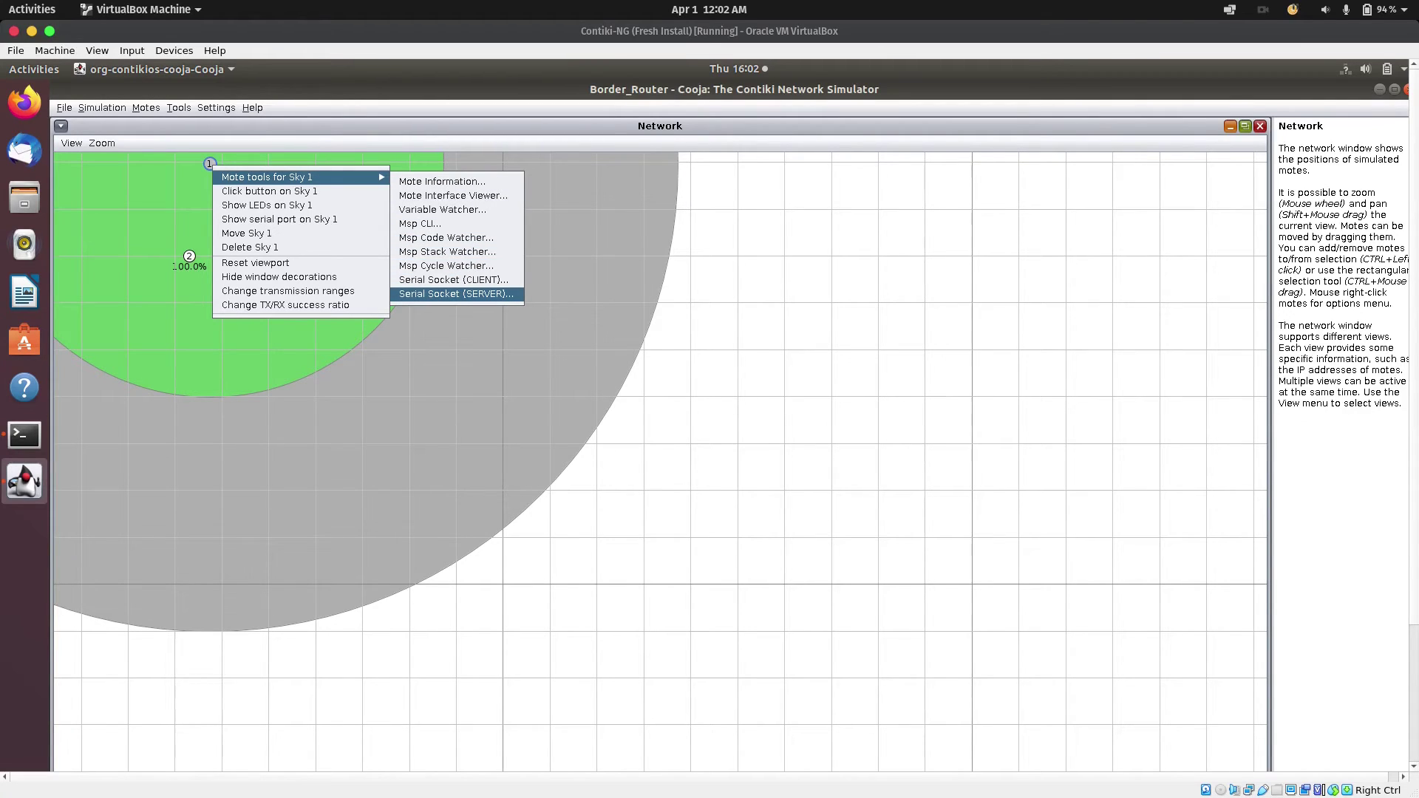
click(456, 293)
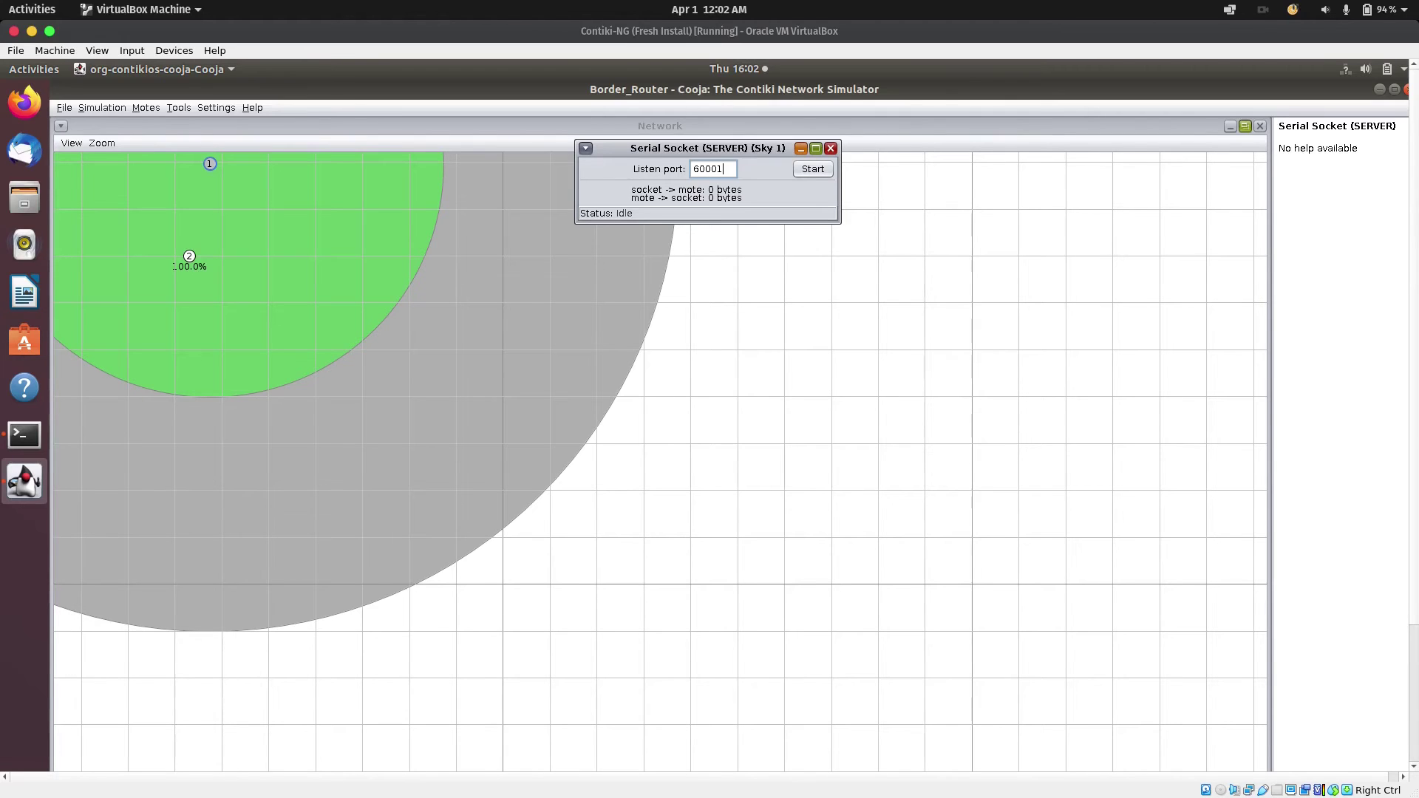
Step: Restore the Network window to its normal size, then start mote 1's serial socket server on port 60001 and run the simulation
click(1245, 126)
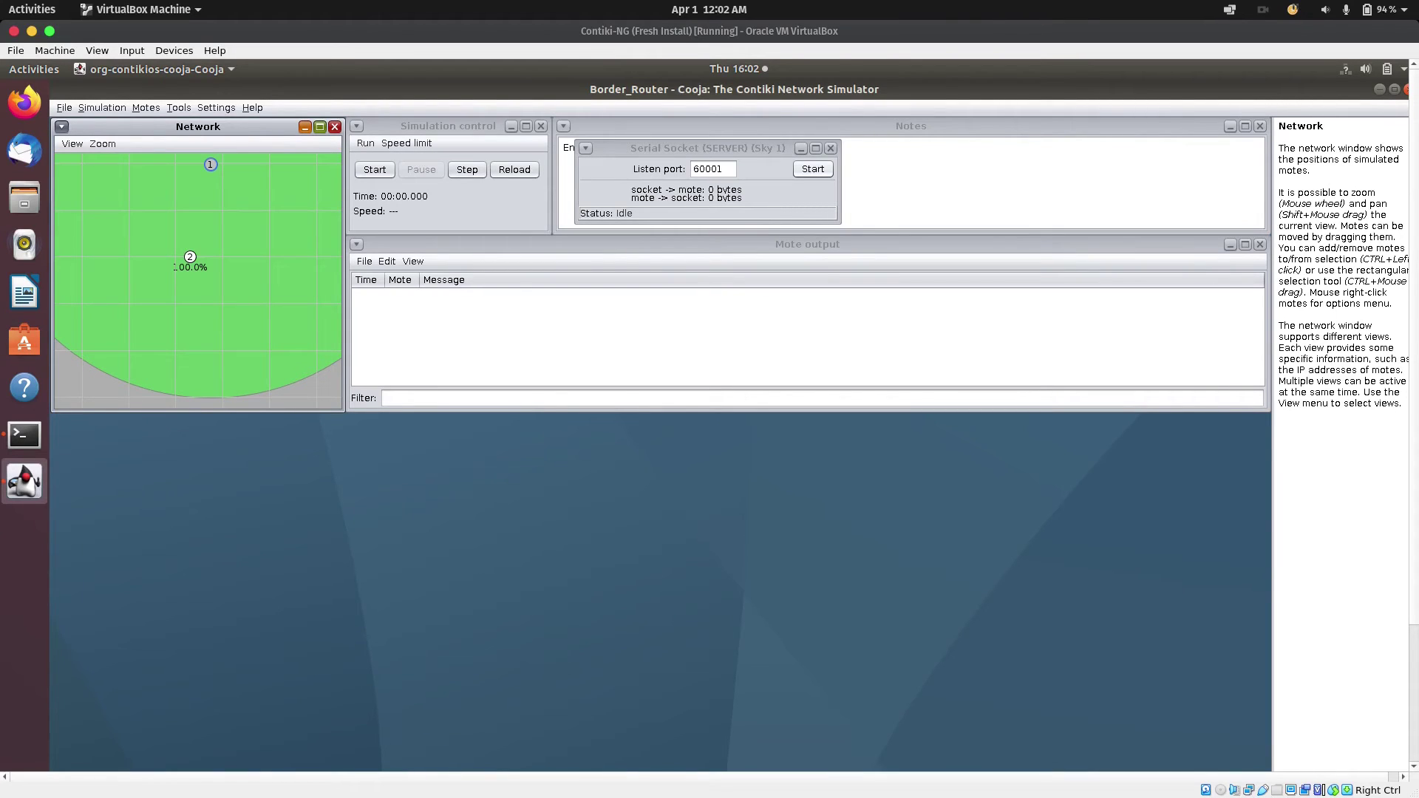
click(812, 168)
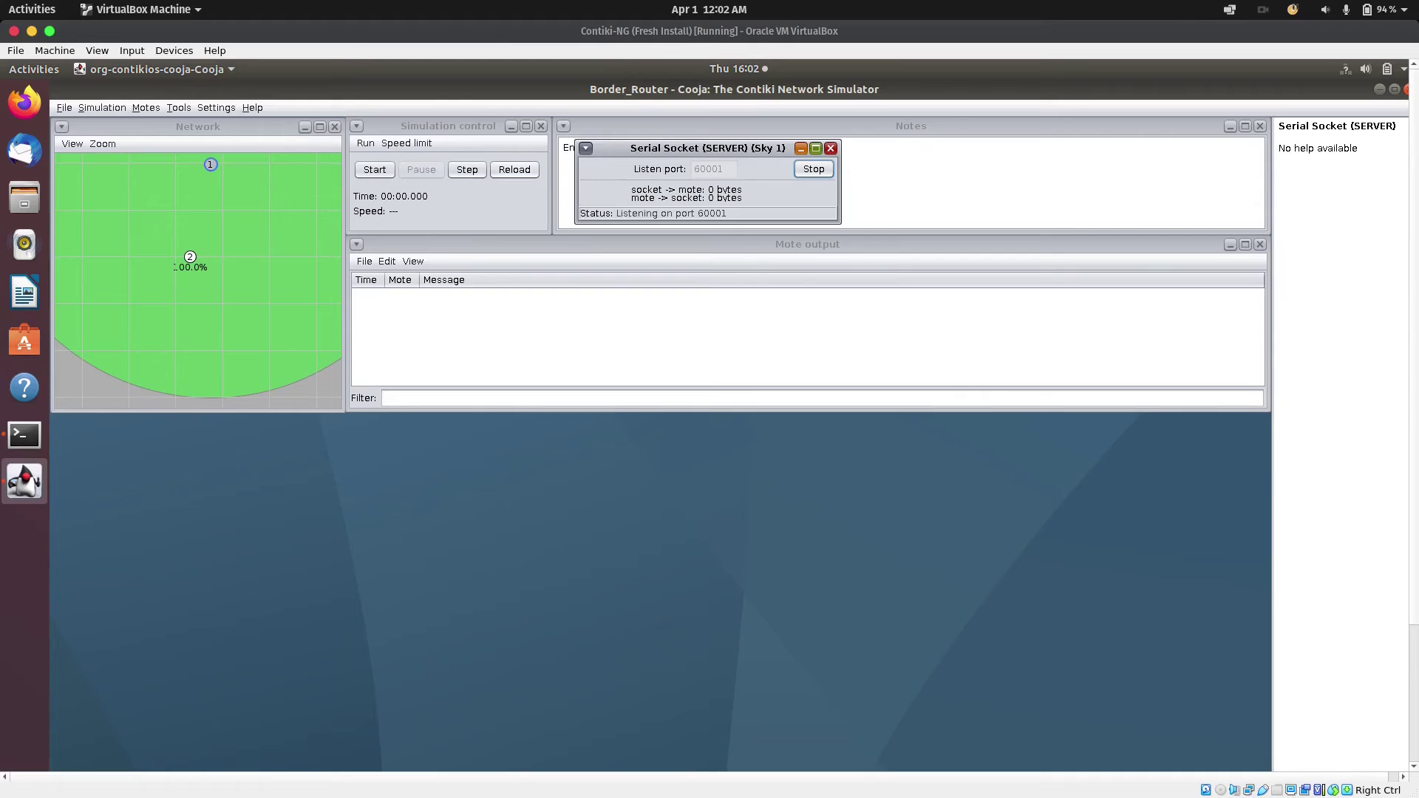
click(375, 169)
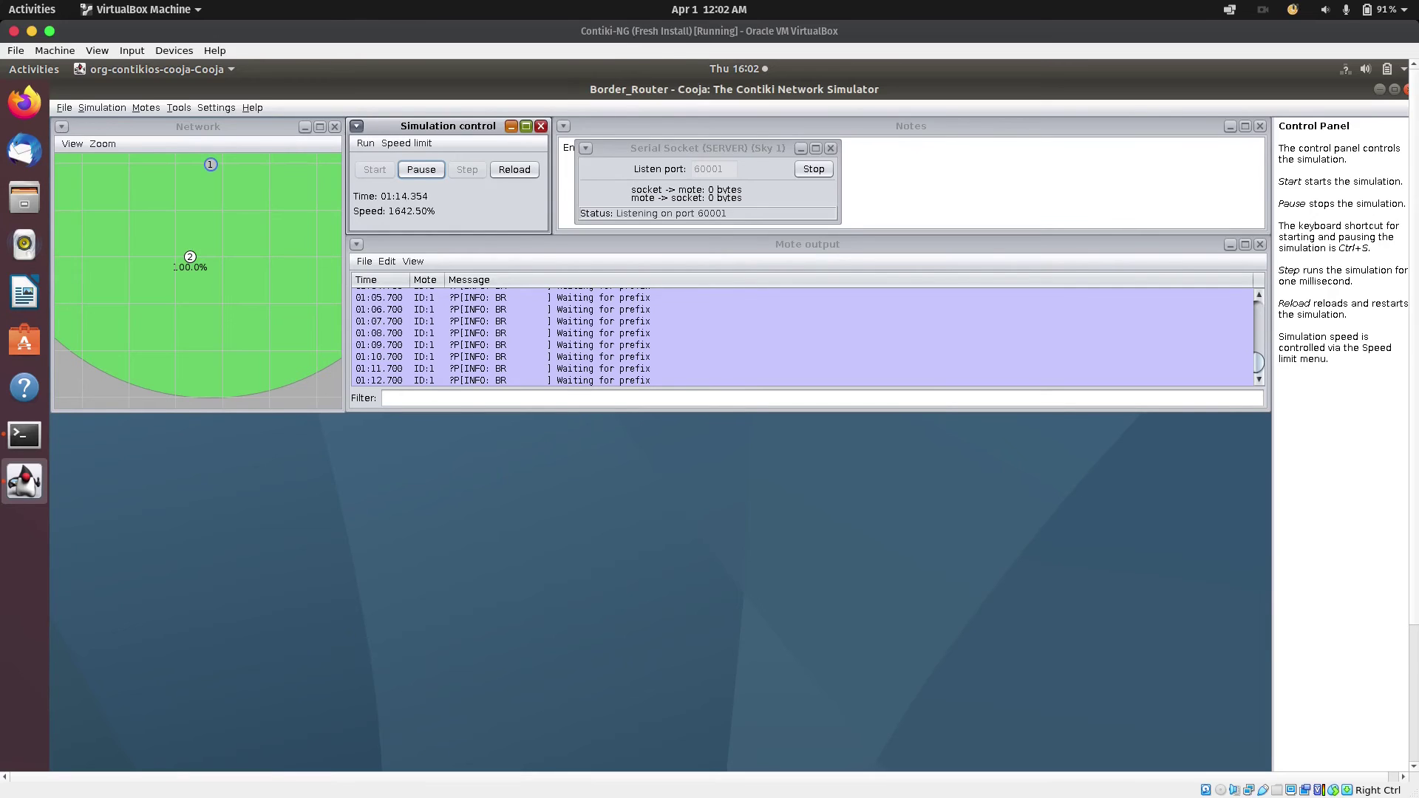
Step: Switch to the terminal session in examples/rpl-border-router and run "make TARGET=cooja connect-router-cooja"
click(1378, 88)
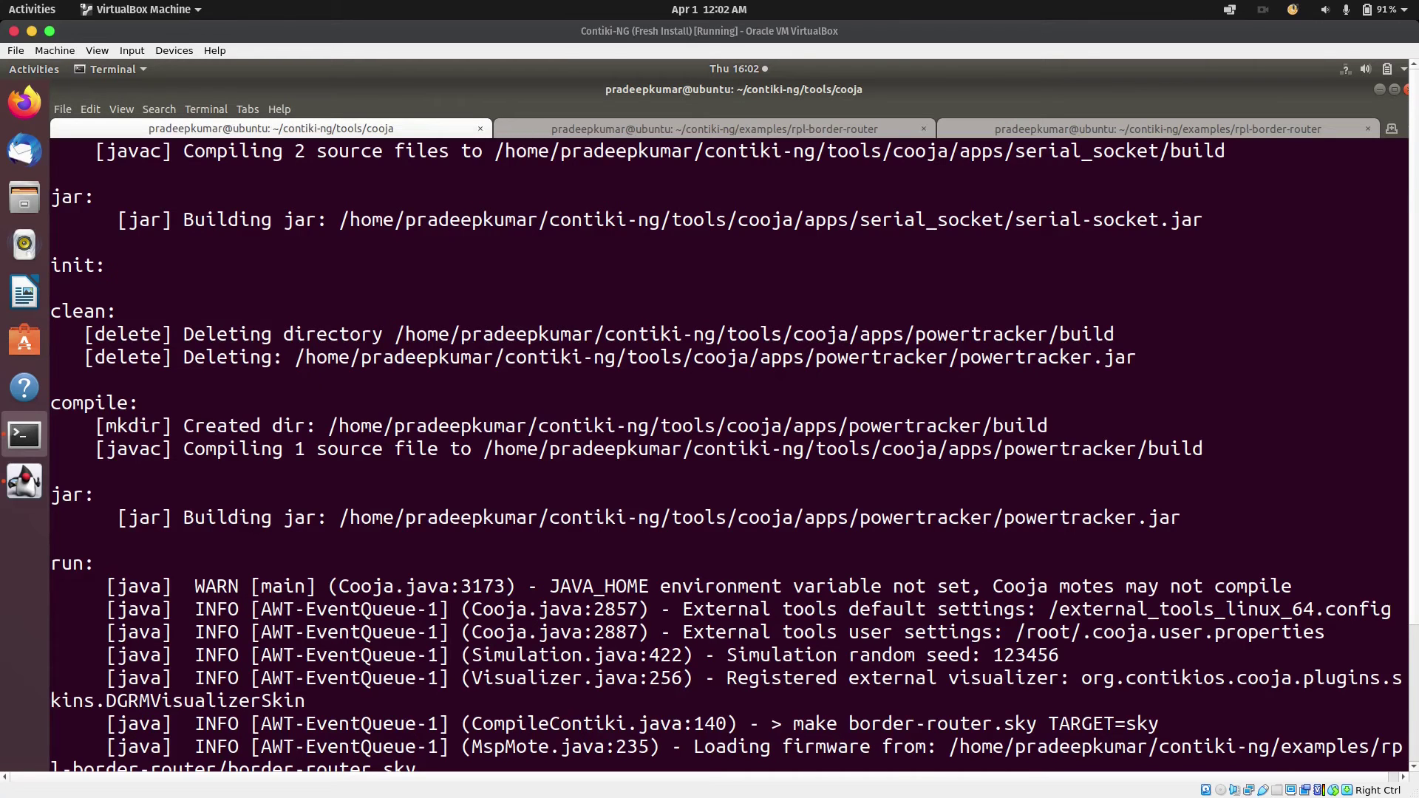
key(ctrl+Page_Down)
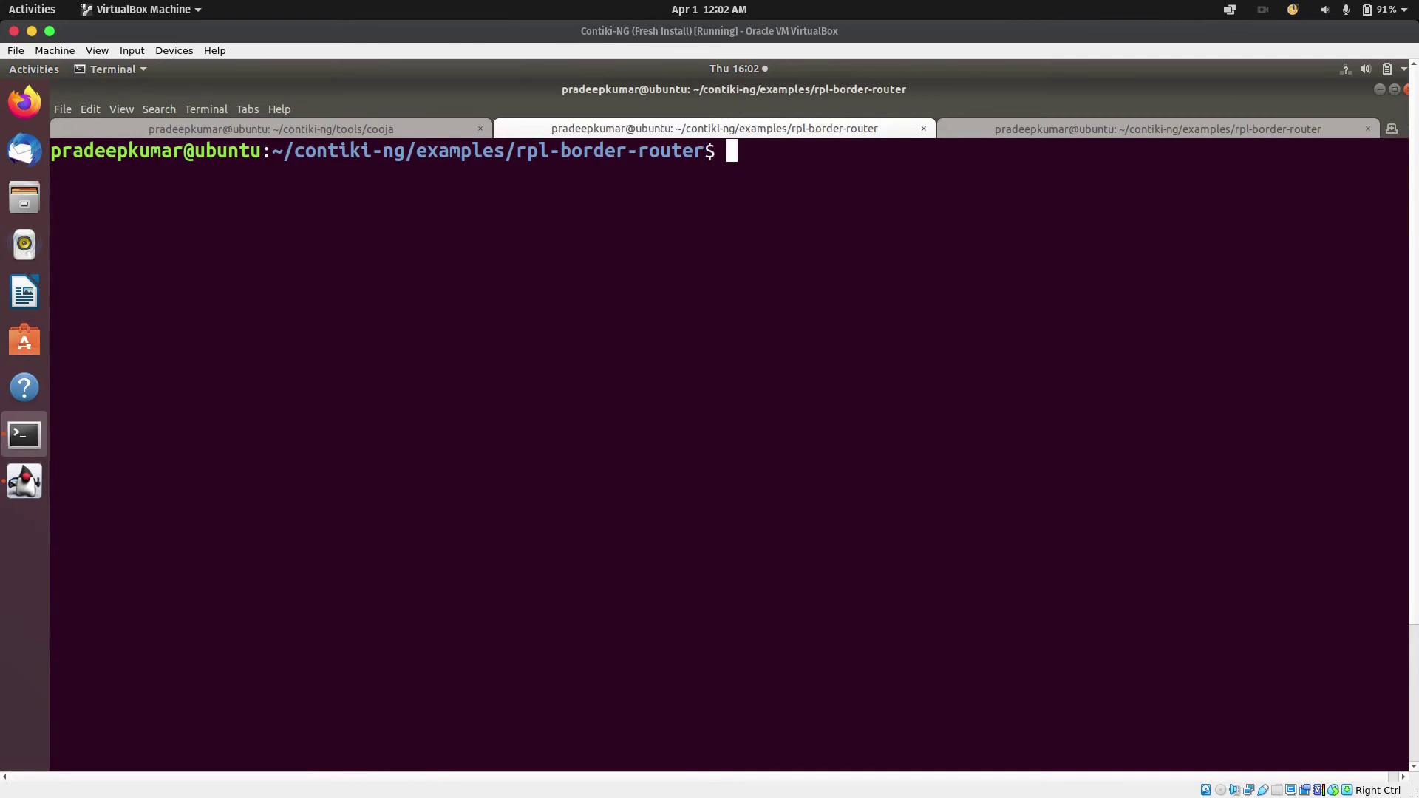
key(Up)
key(Up)
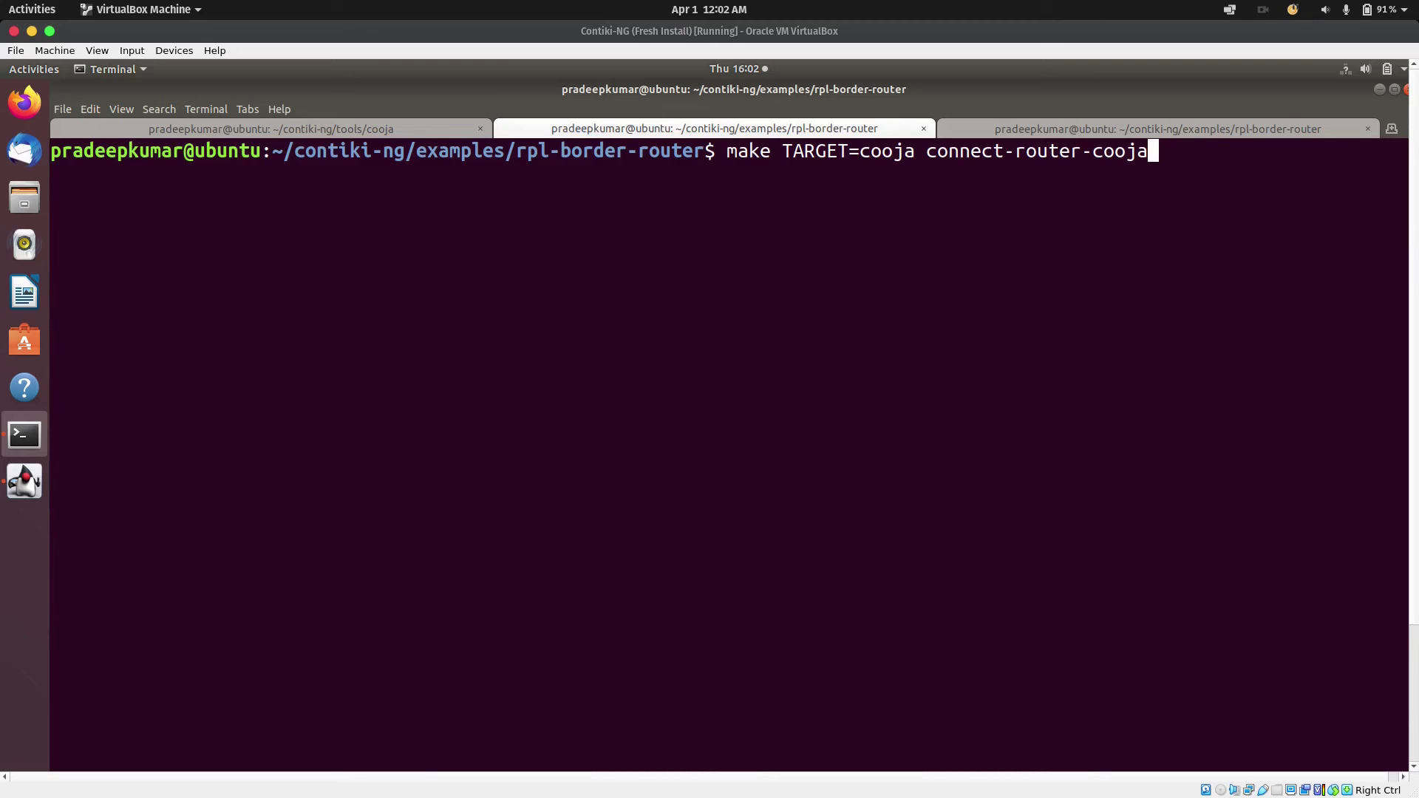
key(Return)
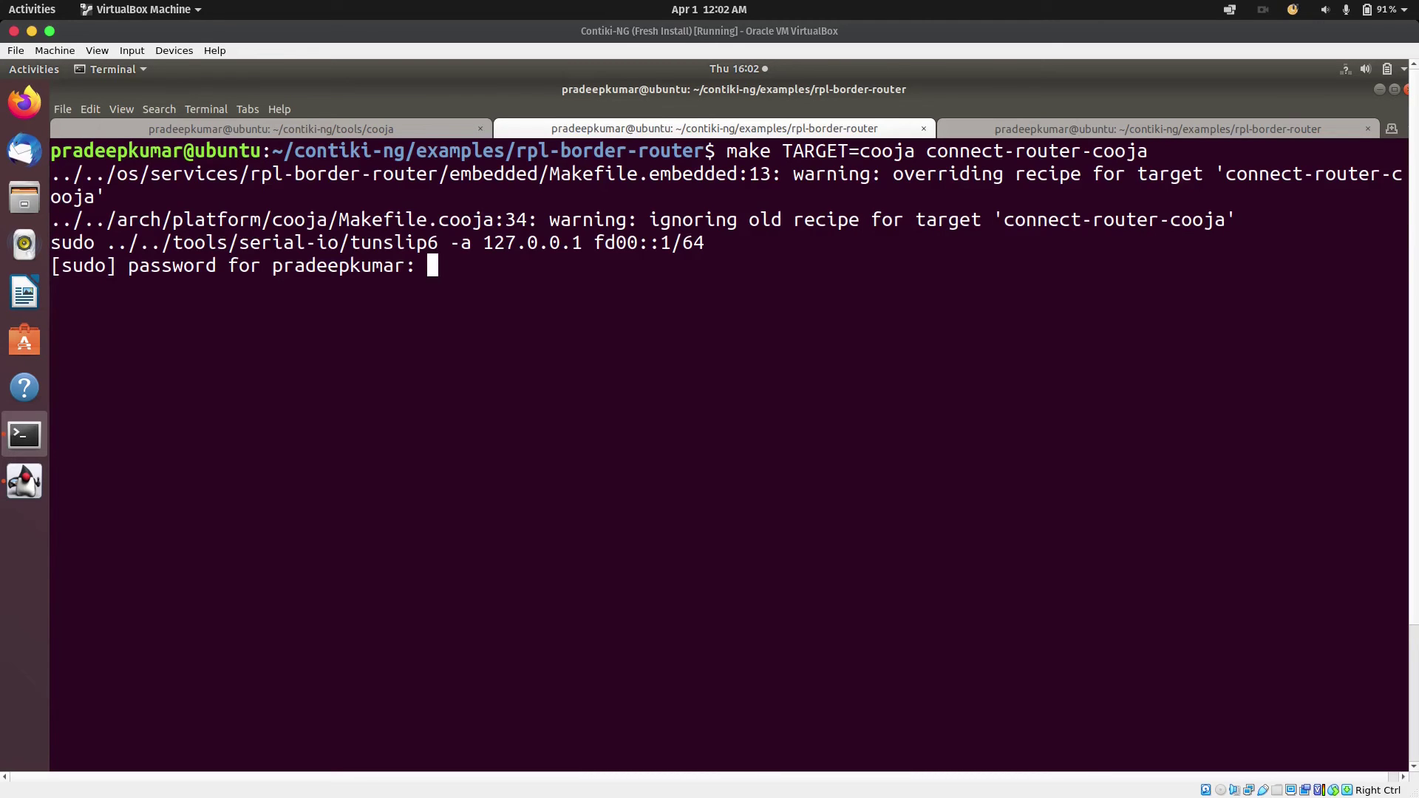